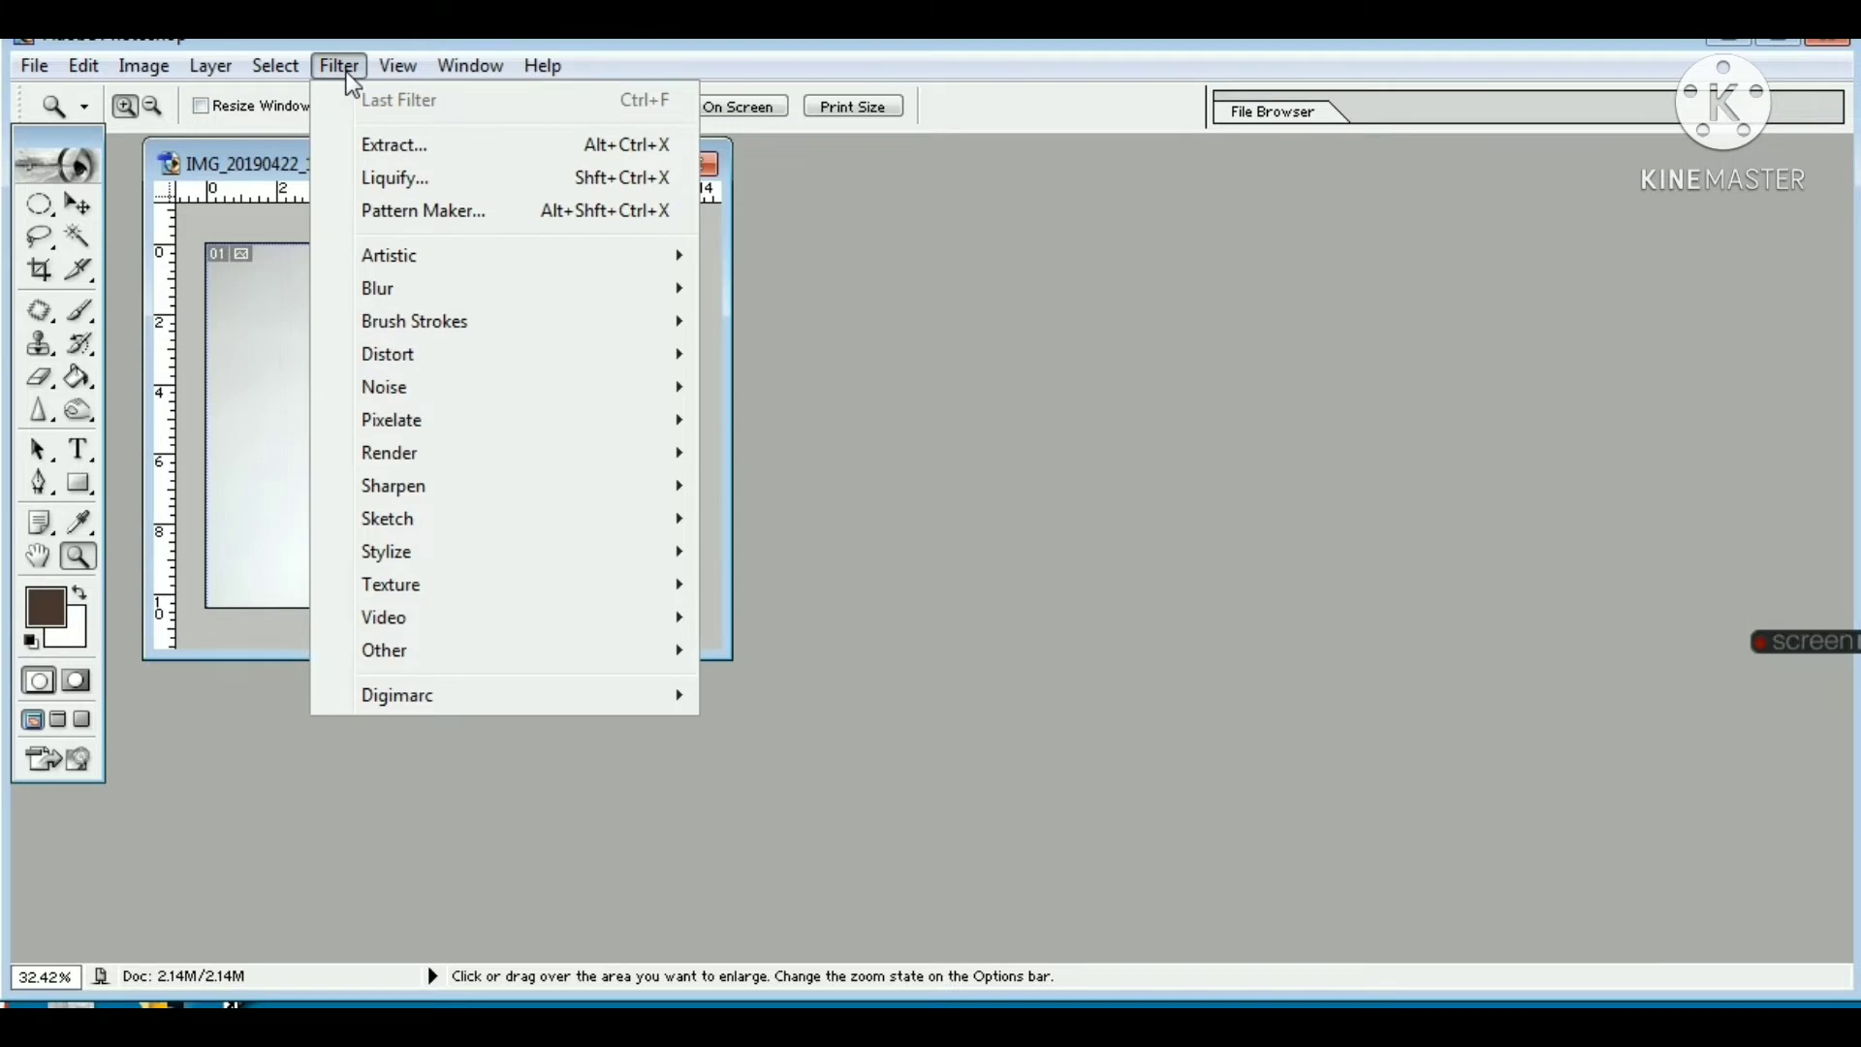
# Step: Start the Extract filter and outline the man in the photo with the Edge Highlighter at brush size 57
pyautogui.click(393, 147)
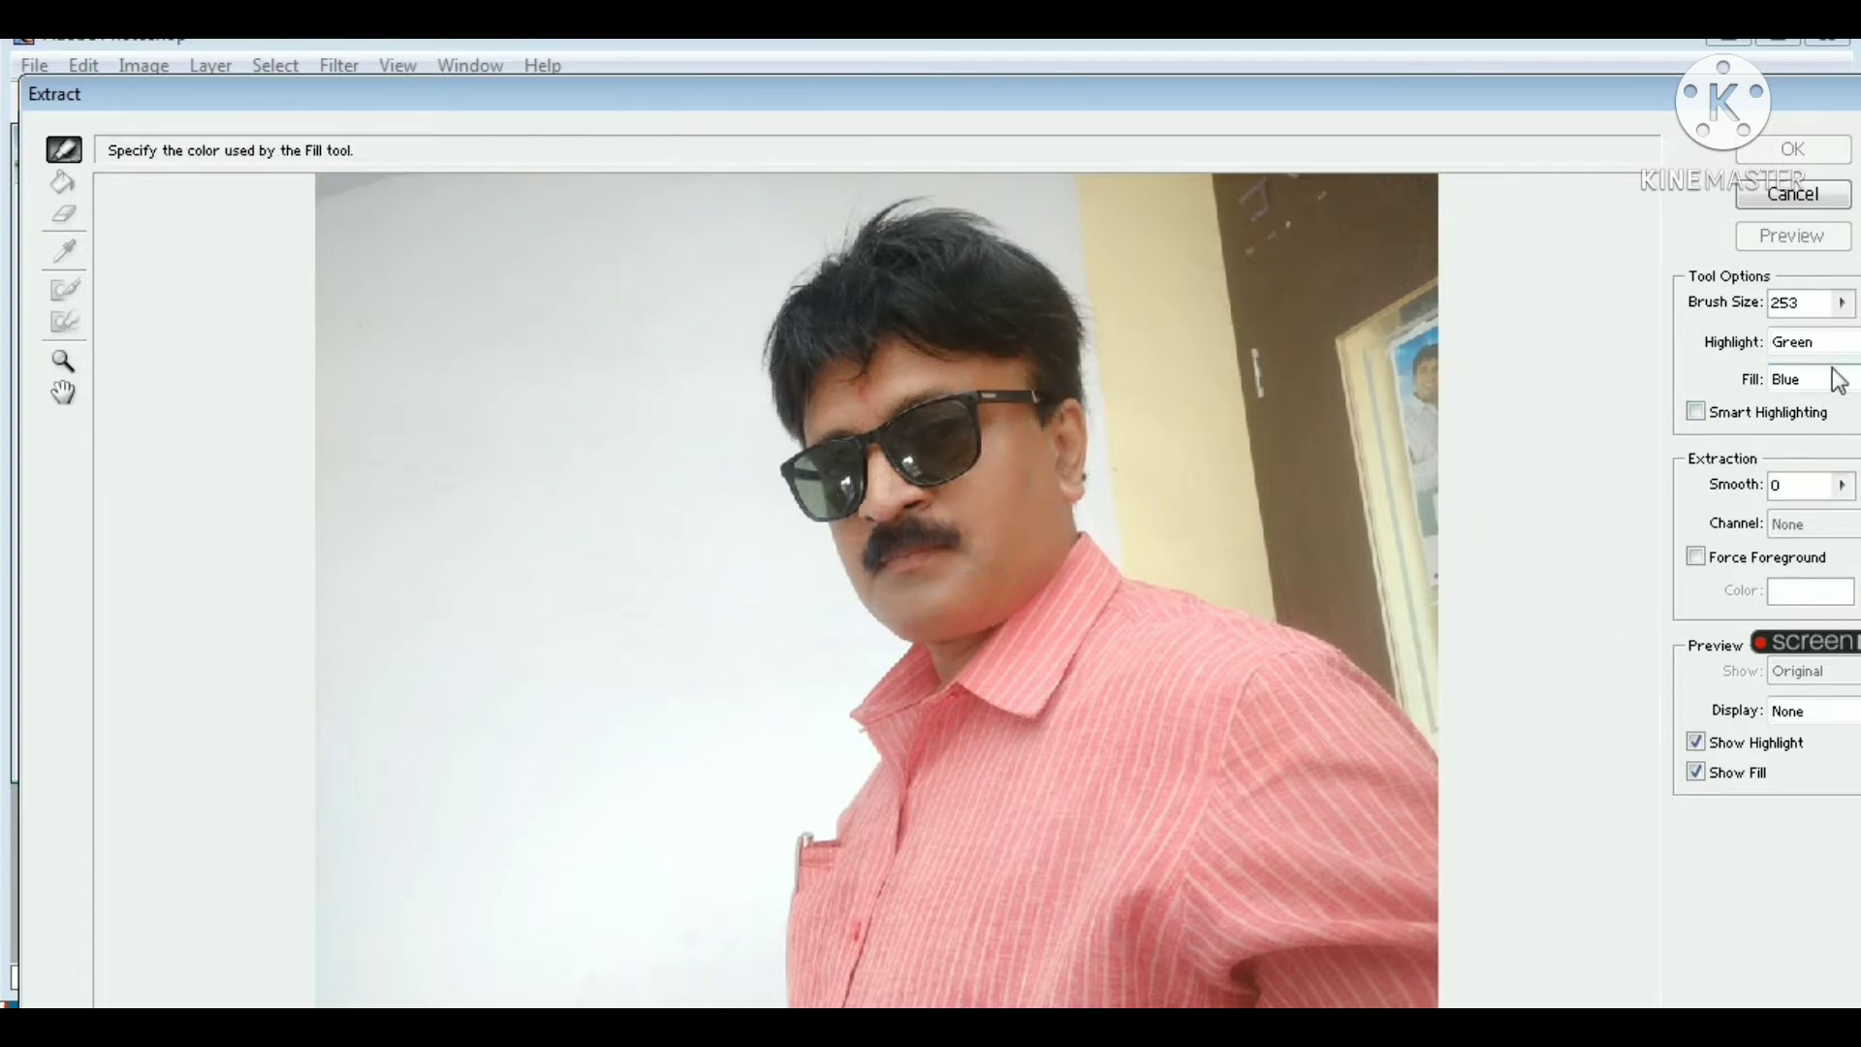
pyautogui.click(1841, 303)
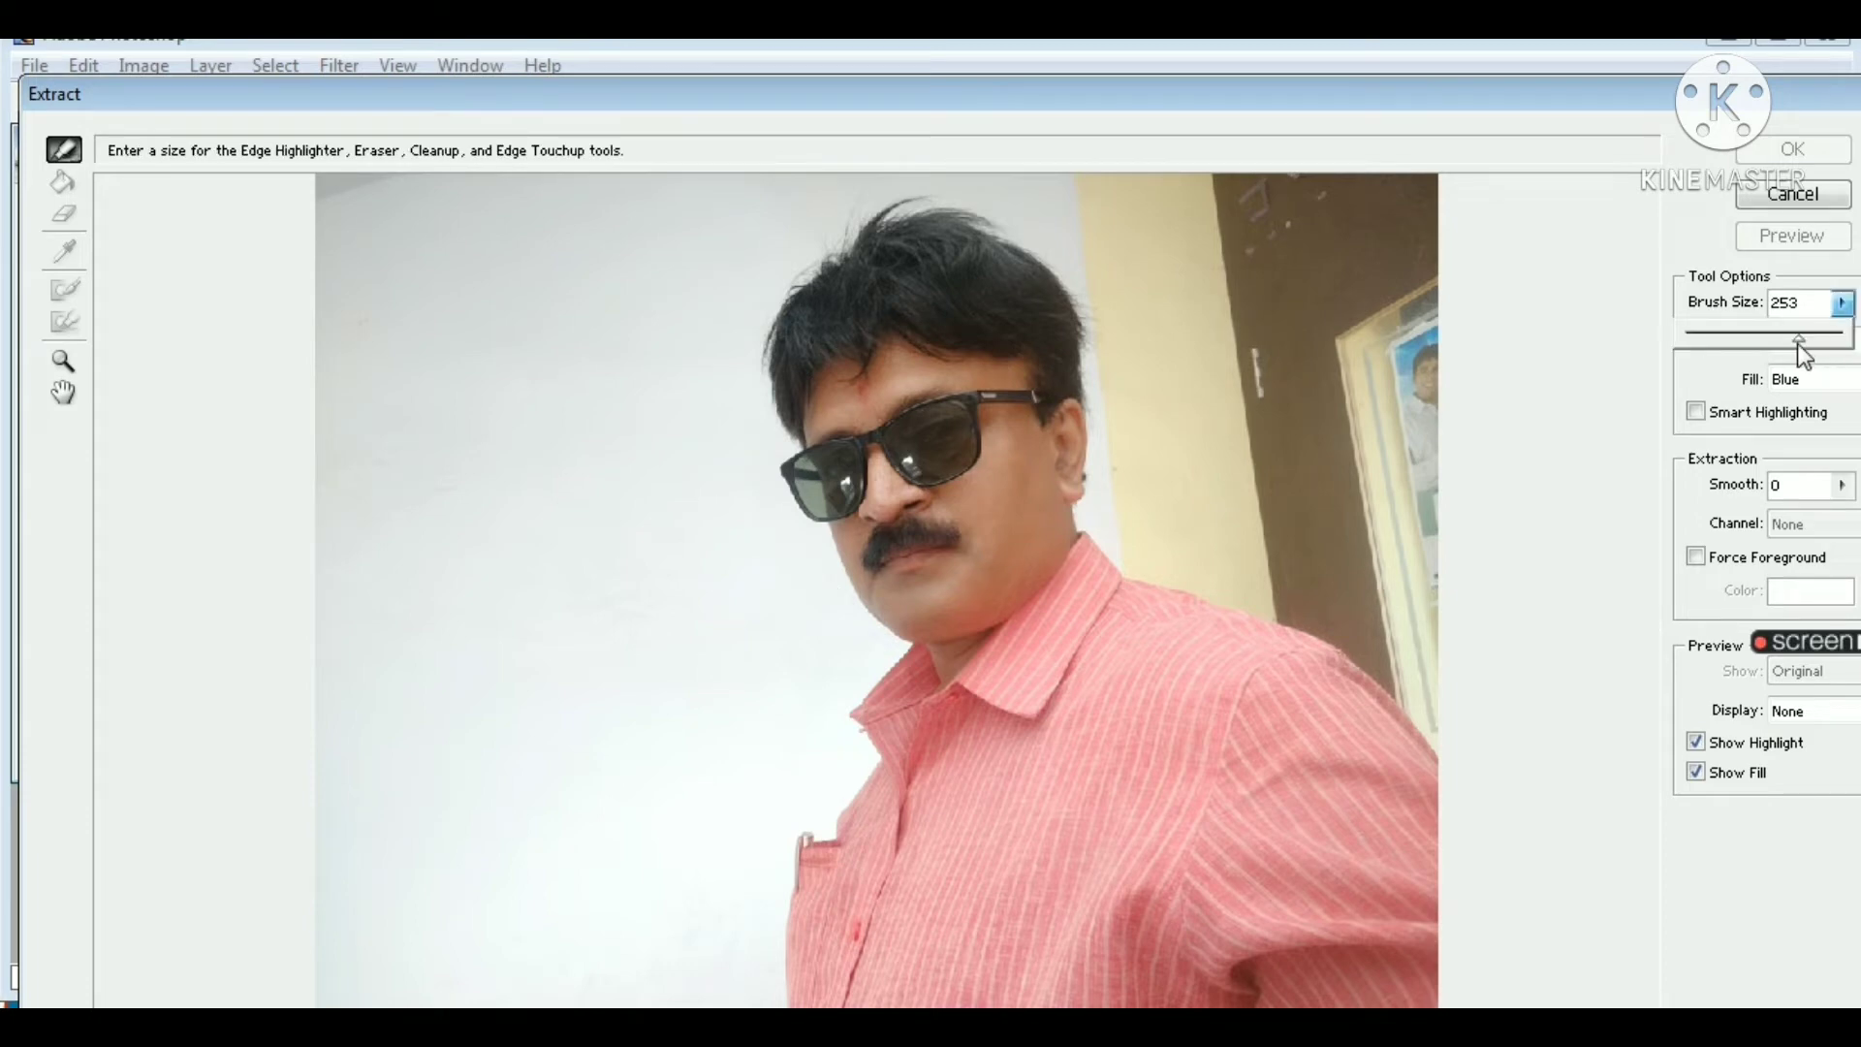
pyautogui.moveTo(1750, 350); pyautogui.dragTo(1746, 351)
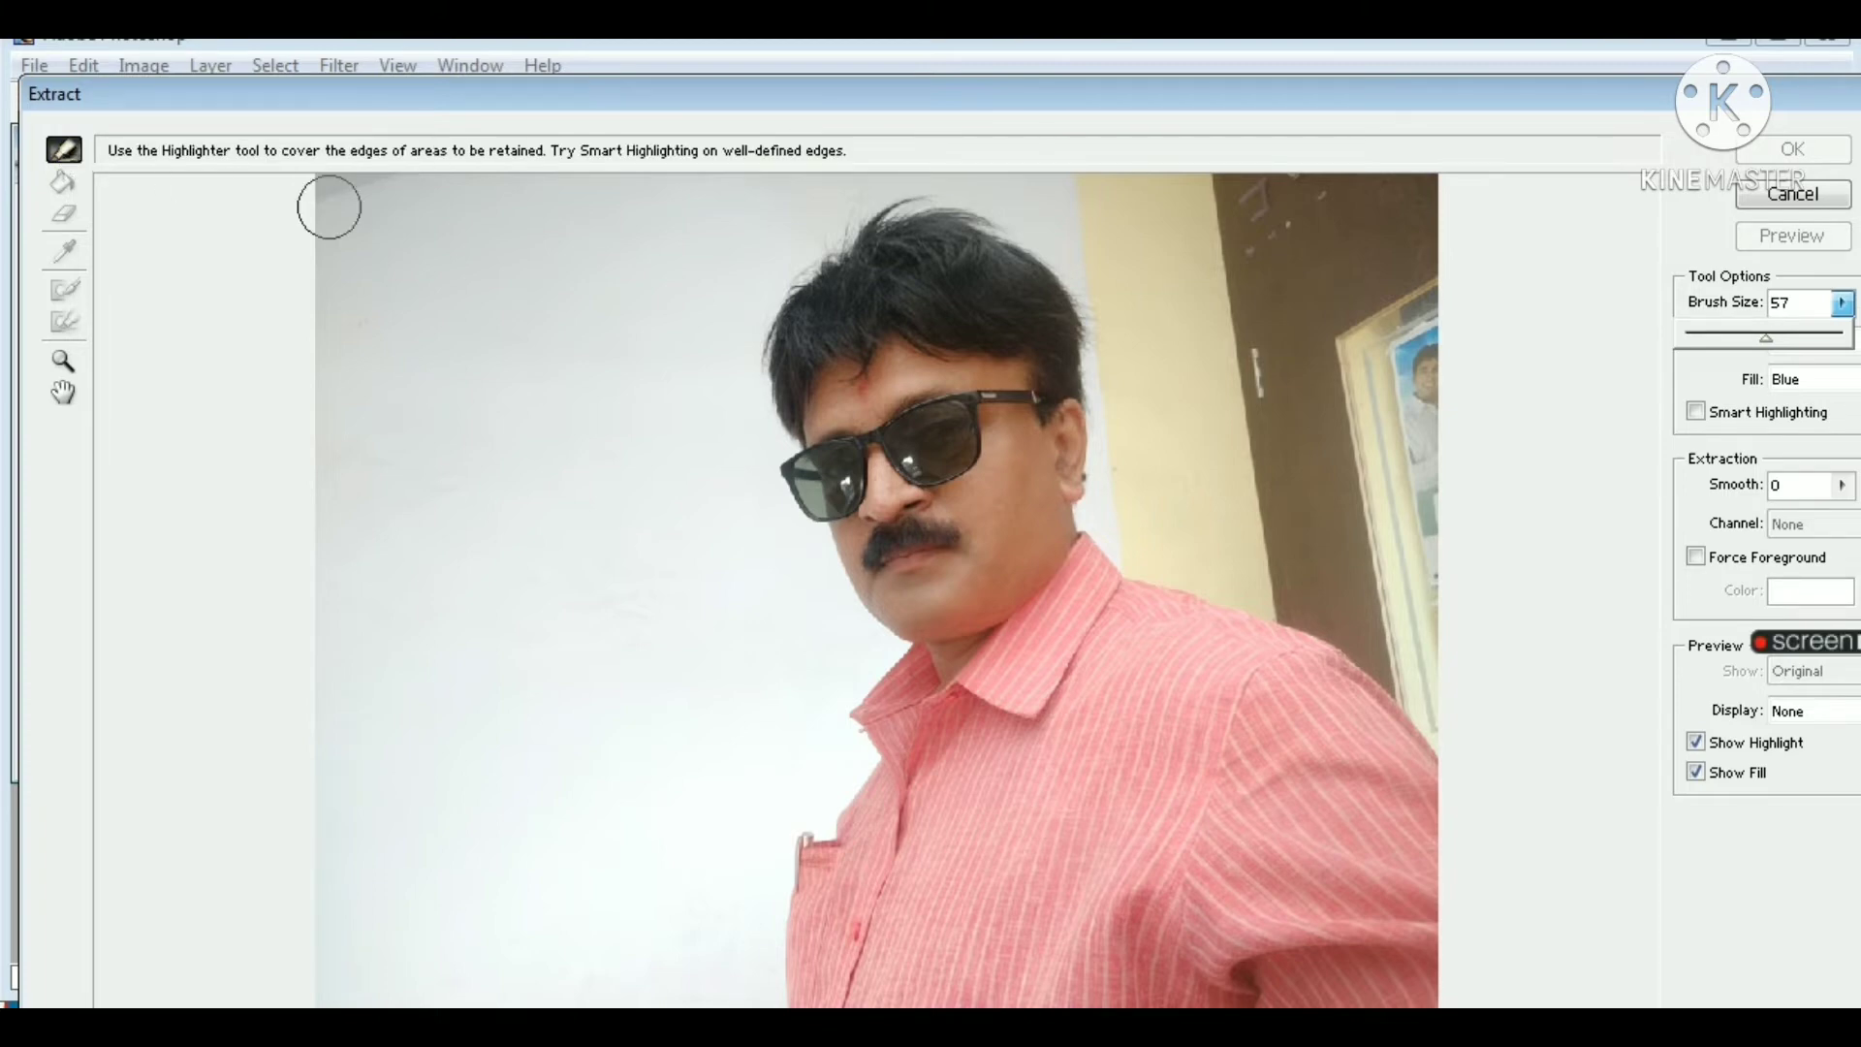
pyautogui.moveTo(839, 245)
pyautogui.mouseDown()
pyautogui.moveTo(769, 333)
pyautogui.moveTo(765, 393)
pyautogui.moveTo(792, 513)
pyautogui.moveTo(819, 532)
pyautogui.moveTo(842, 609)
pyautogui.moveTo(887, 643)
pyautogui.moveTo(853, 694)
pyautogui.moveTo(864, 764)
pyautogui.moveTo(791, 881)
pyautogui.moveTo(799, 983)
pyautogui.moveTo(1441, 995)
pyautogui.moveTo(1411, 720)
pyautogui.moveTo(1326, 637)
pyautogui.moveTo(1110, 558)
pyautogui.moveTo(1091, 480)
pyautogui.moveTo(1101, 307)
pyautogui.moveTo(1056, 233)
pyautogui.moveTo(982, 207)
pyautogui.moveTo(859, 225)
pyautogui.mouseUp()
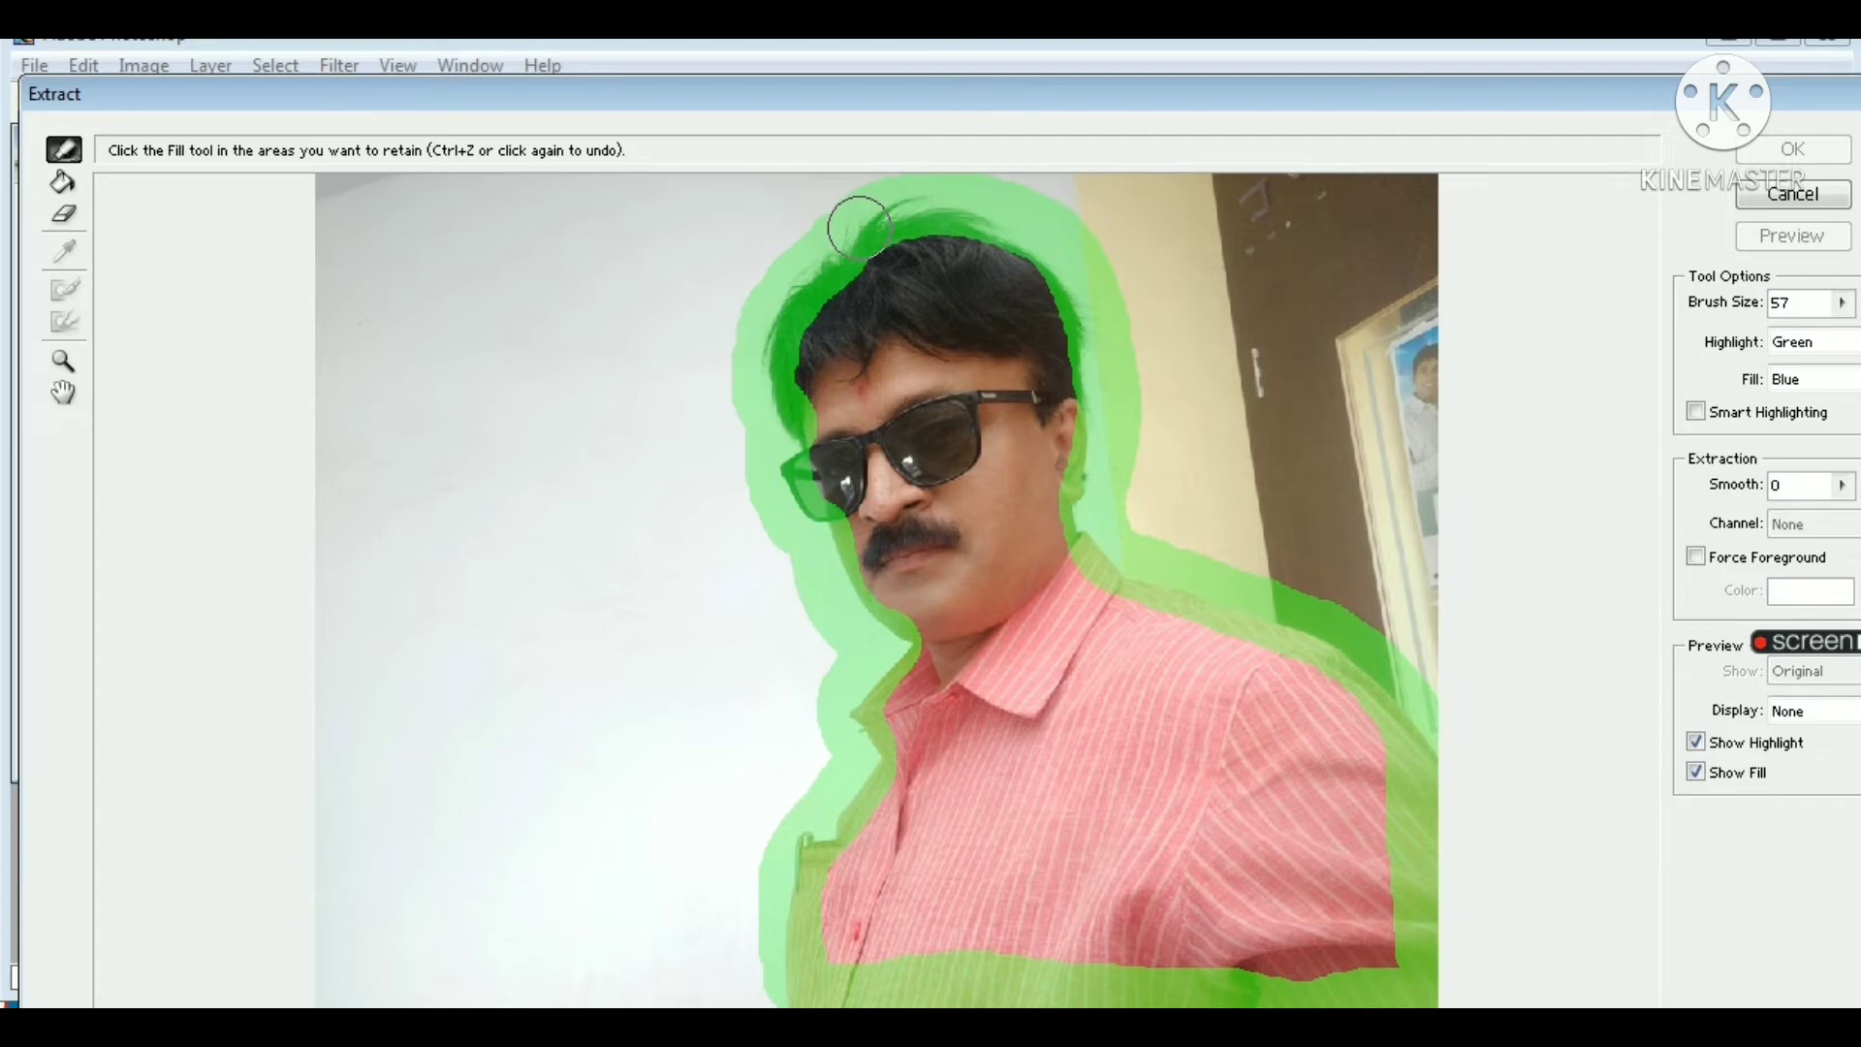
# Step: Fill the area inside the highlighted outline as the part to keep and preview the extraction
pyautogui.click(64, 183)
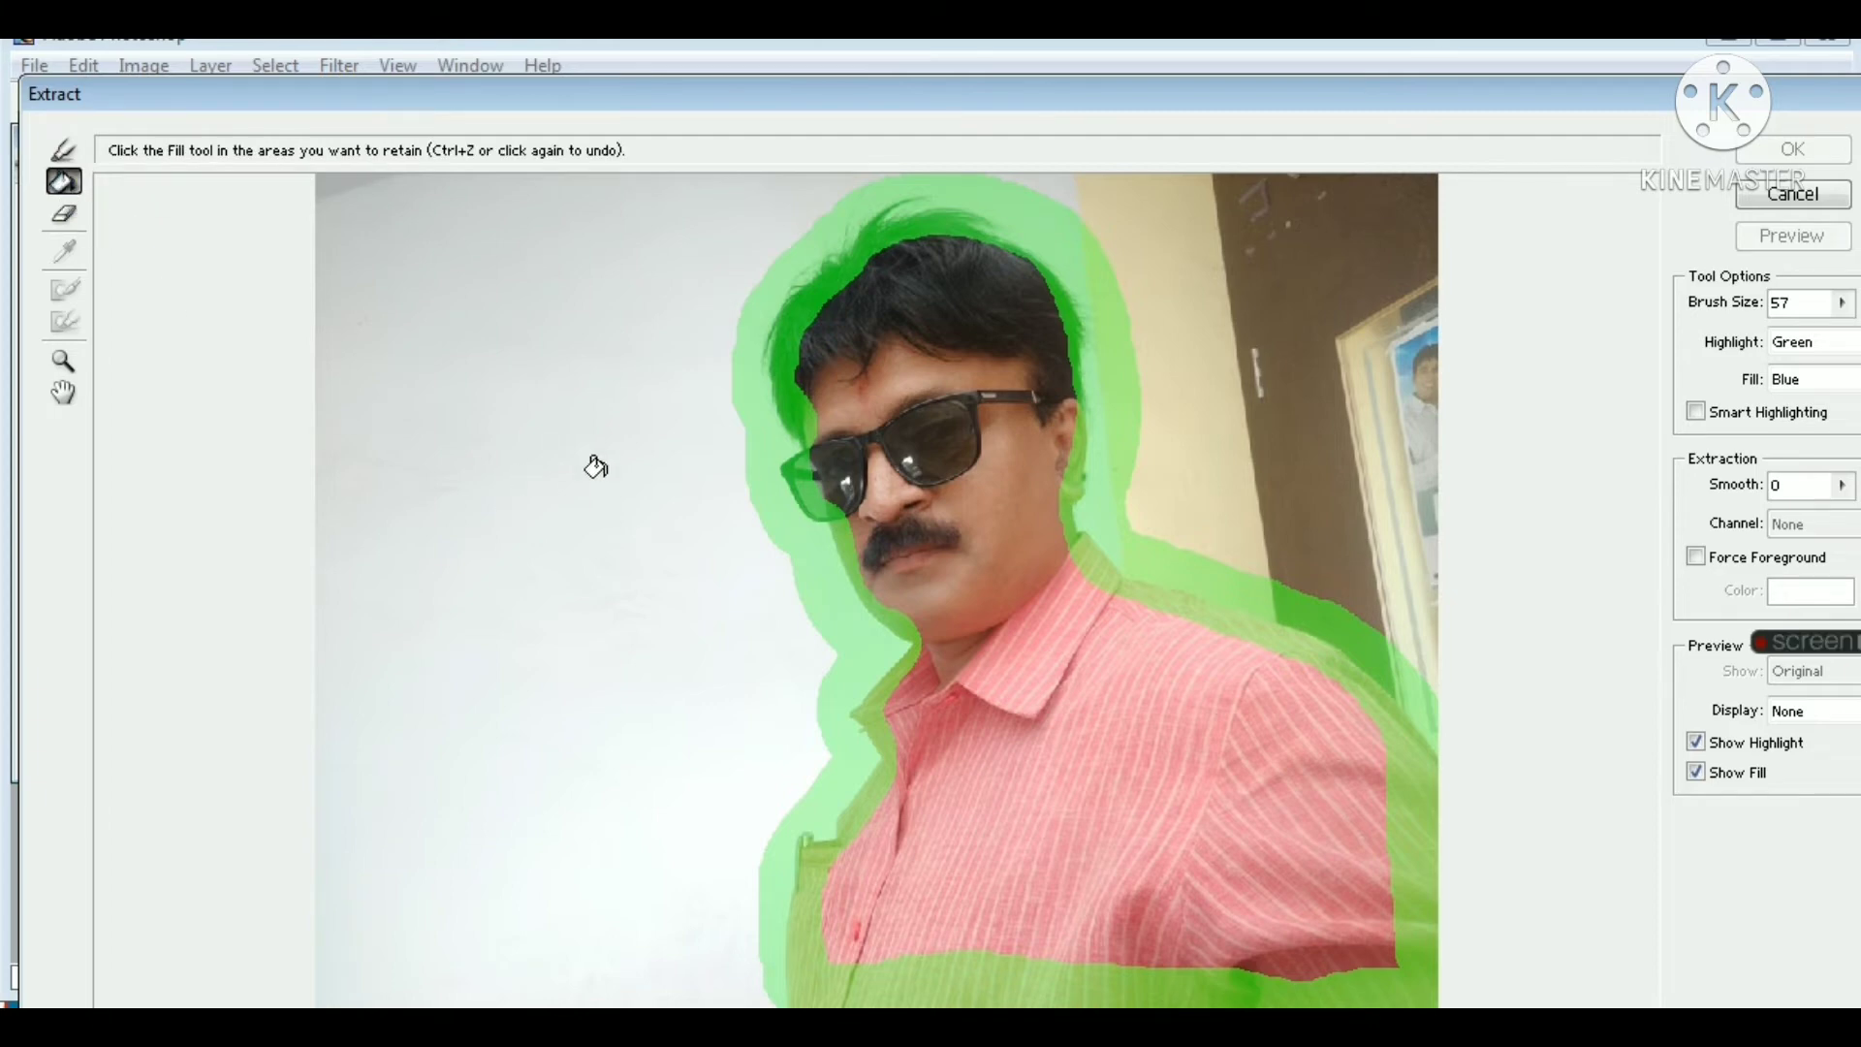
pyautogui.click(959, 464)
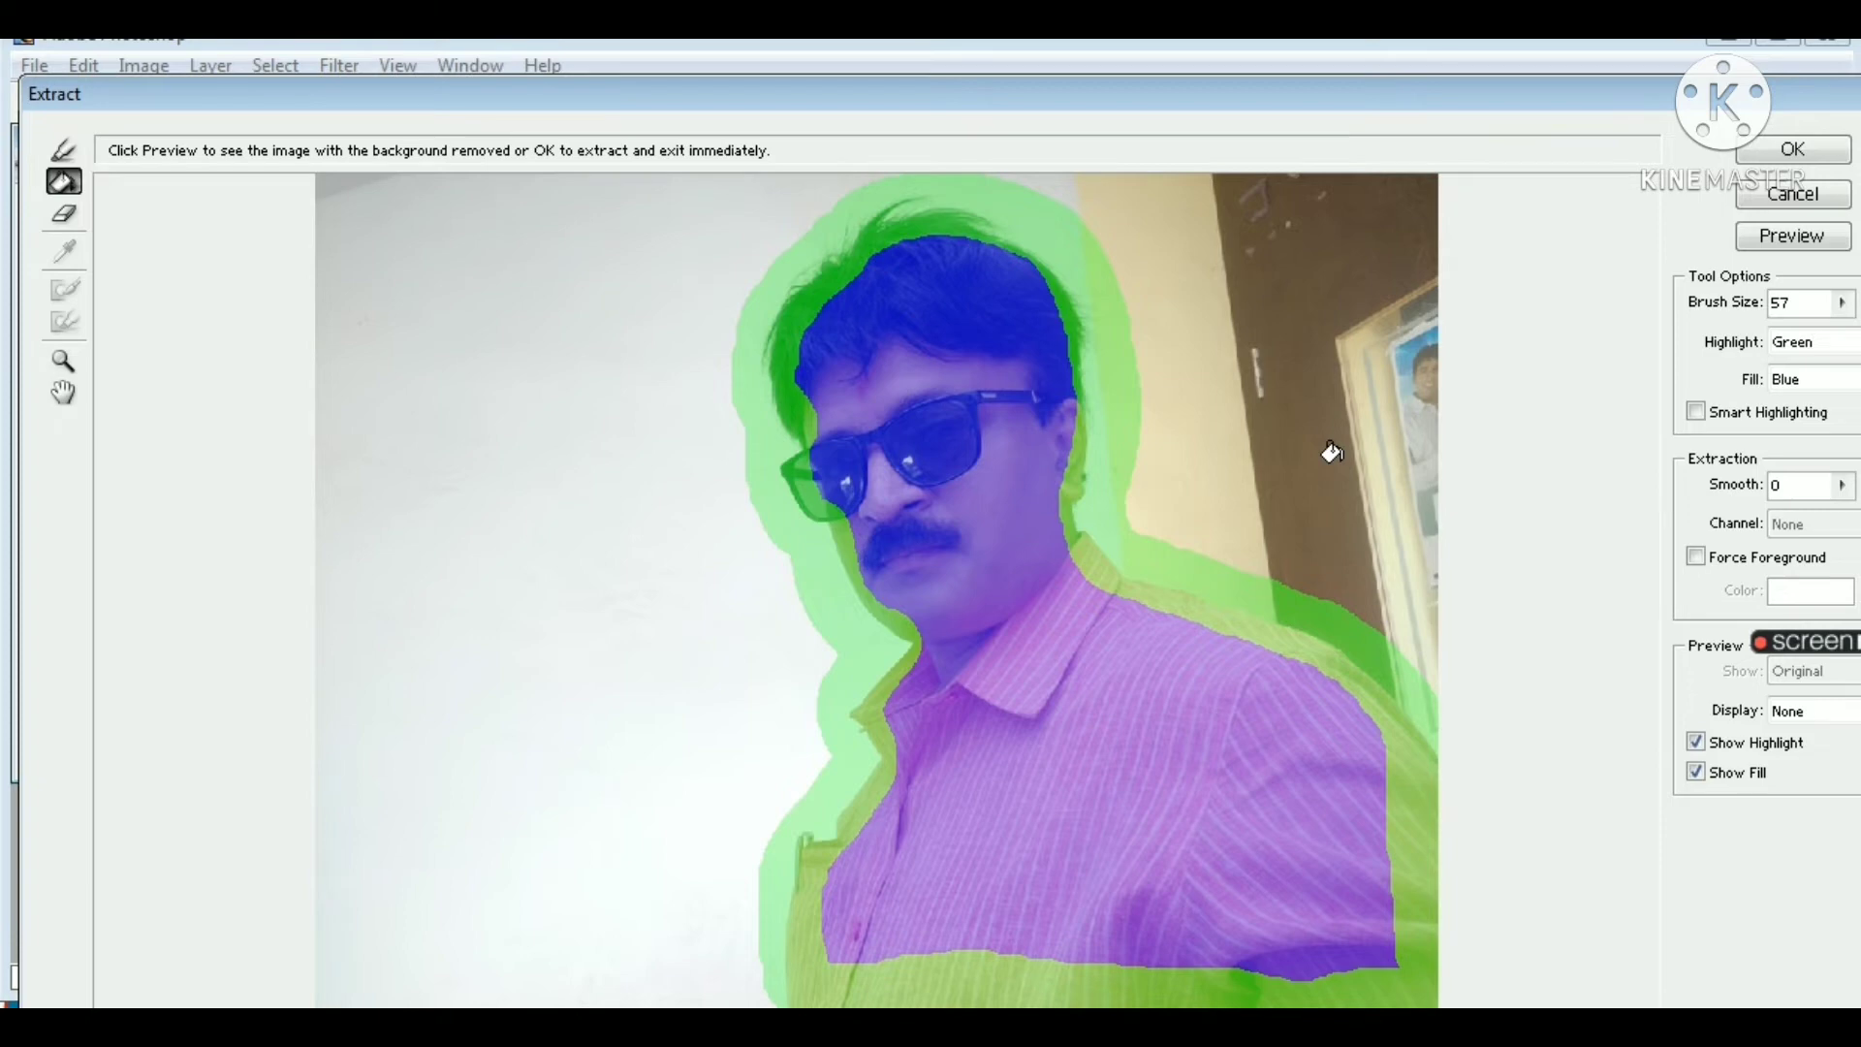
pyautogui.click(1800, 238)
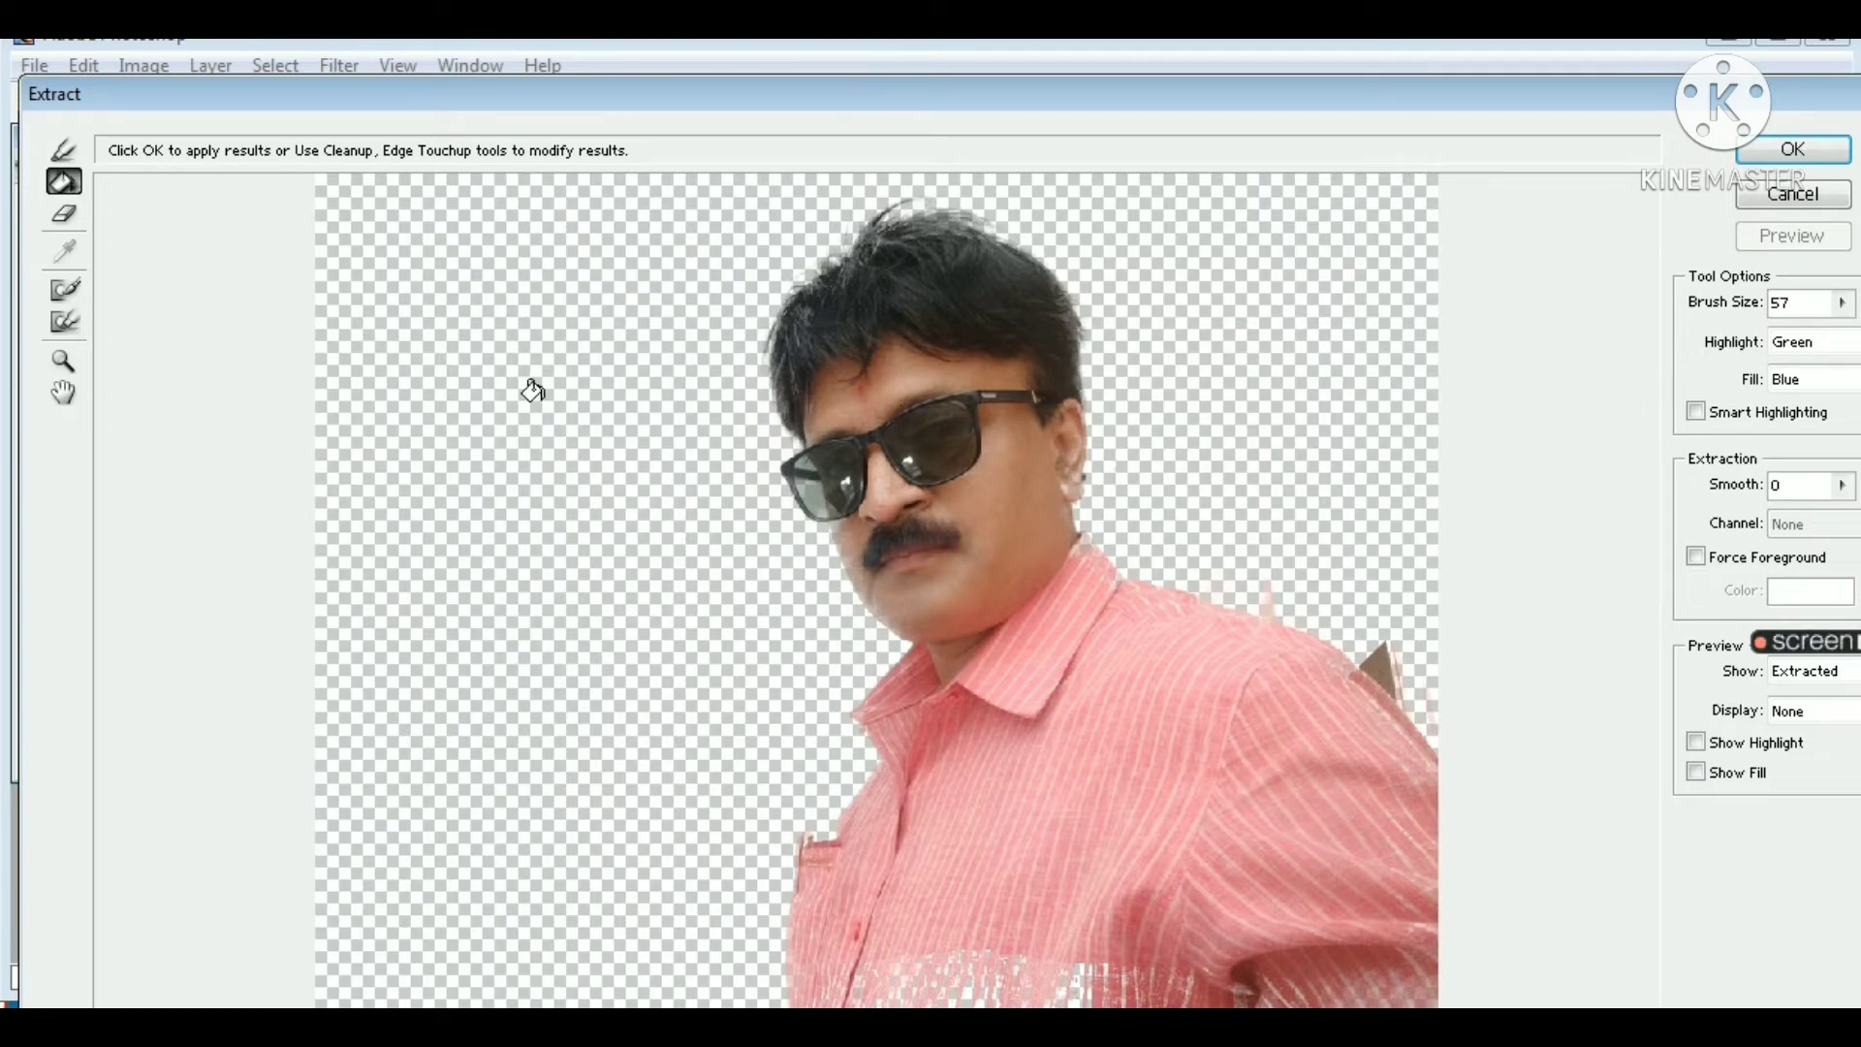
# Step: Clean up the leftover background beside the shoulder, touch up the edges around the man and shirt, and apply the extraction
pyautogui.click(60, 293)
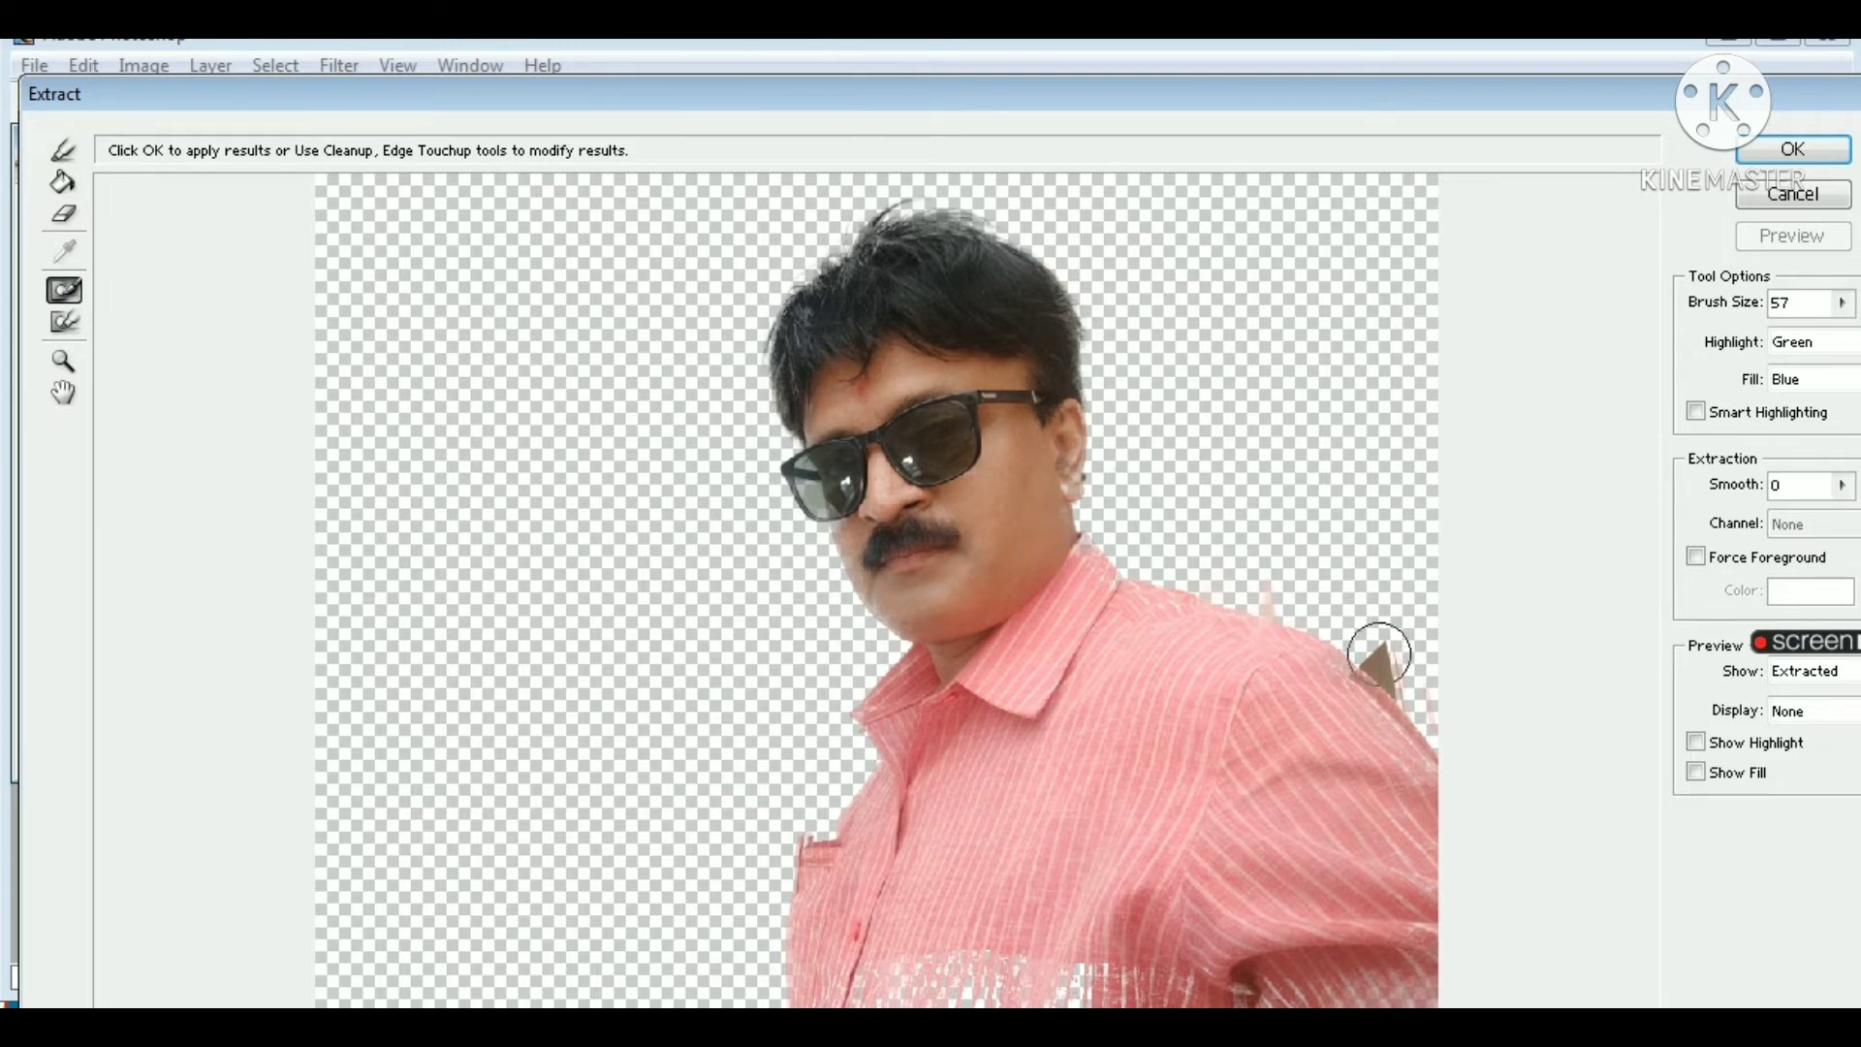
pyautogui.moveTo(1375, 653)
pyautogui.mouseDown()
pyautogui.moveTo(1400, 673)
pyautogui.moveTo(1387, 549)
pyautogui.mouseUp()
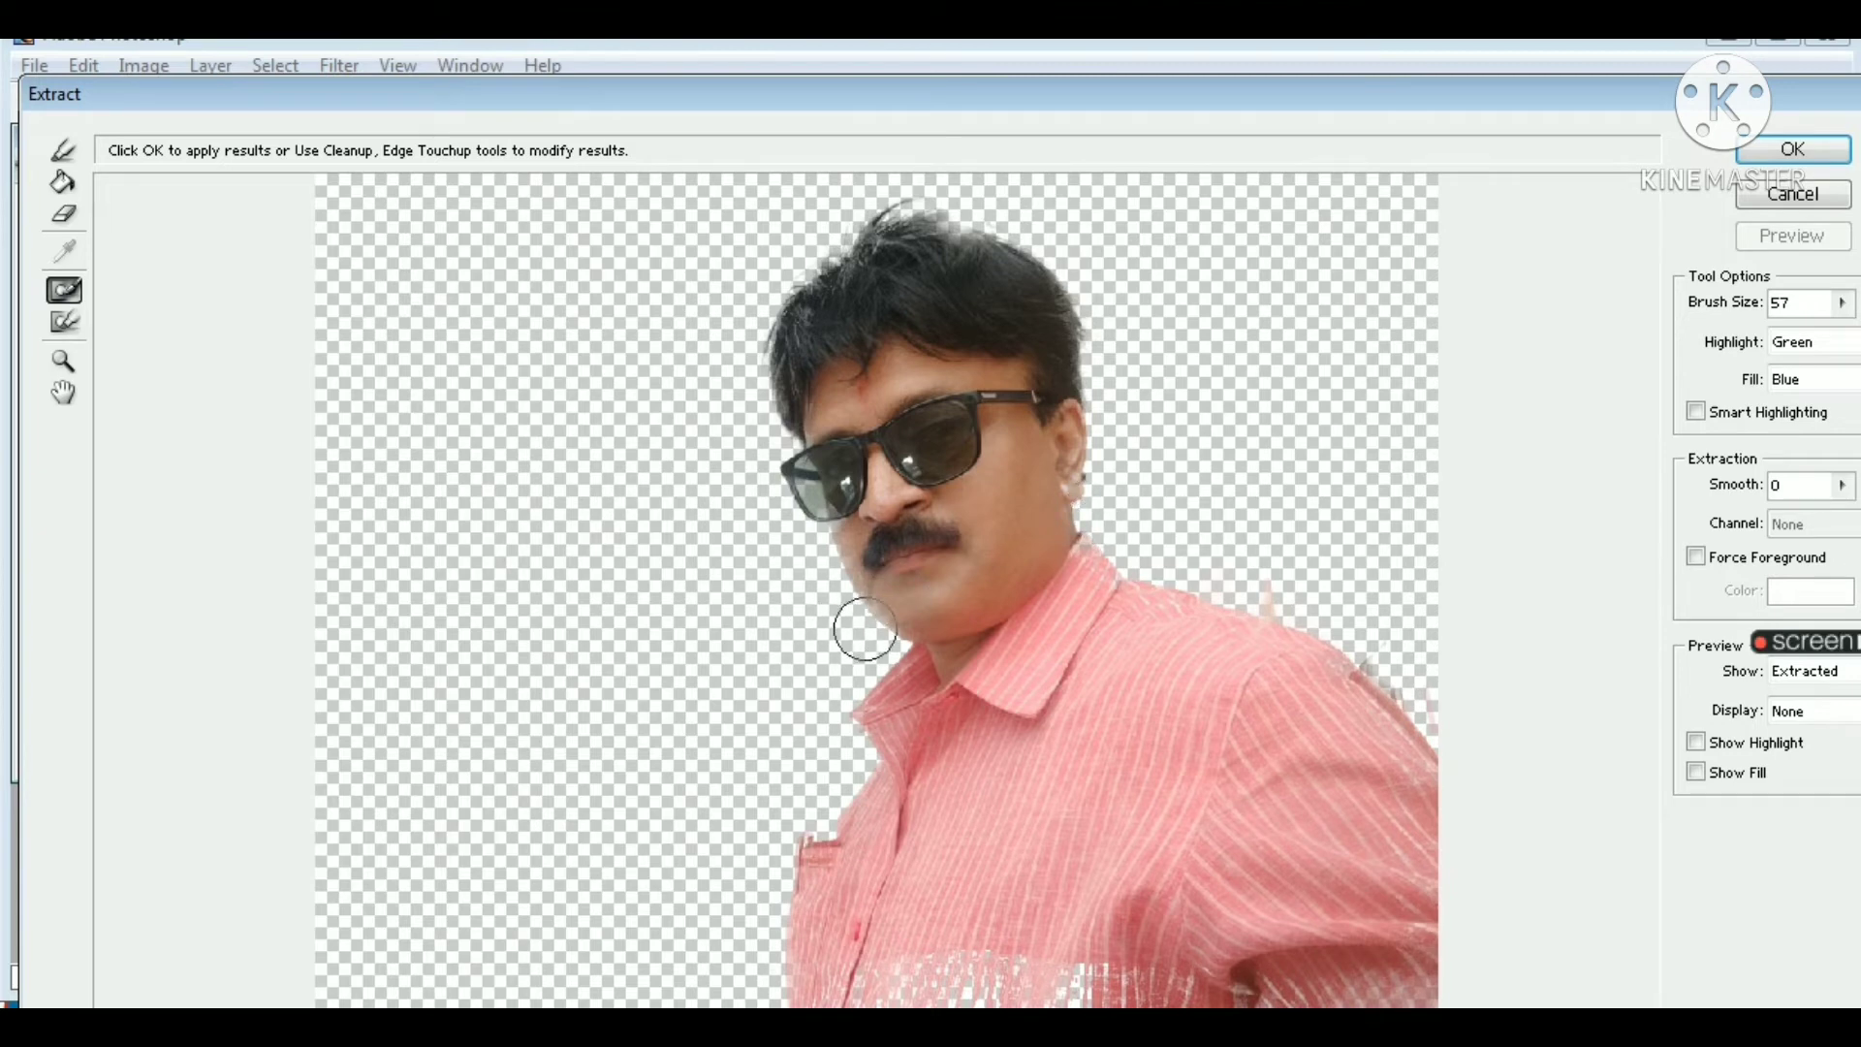
pyautogui.click(64, 330)
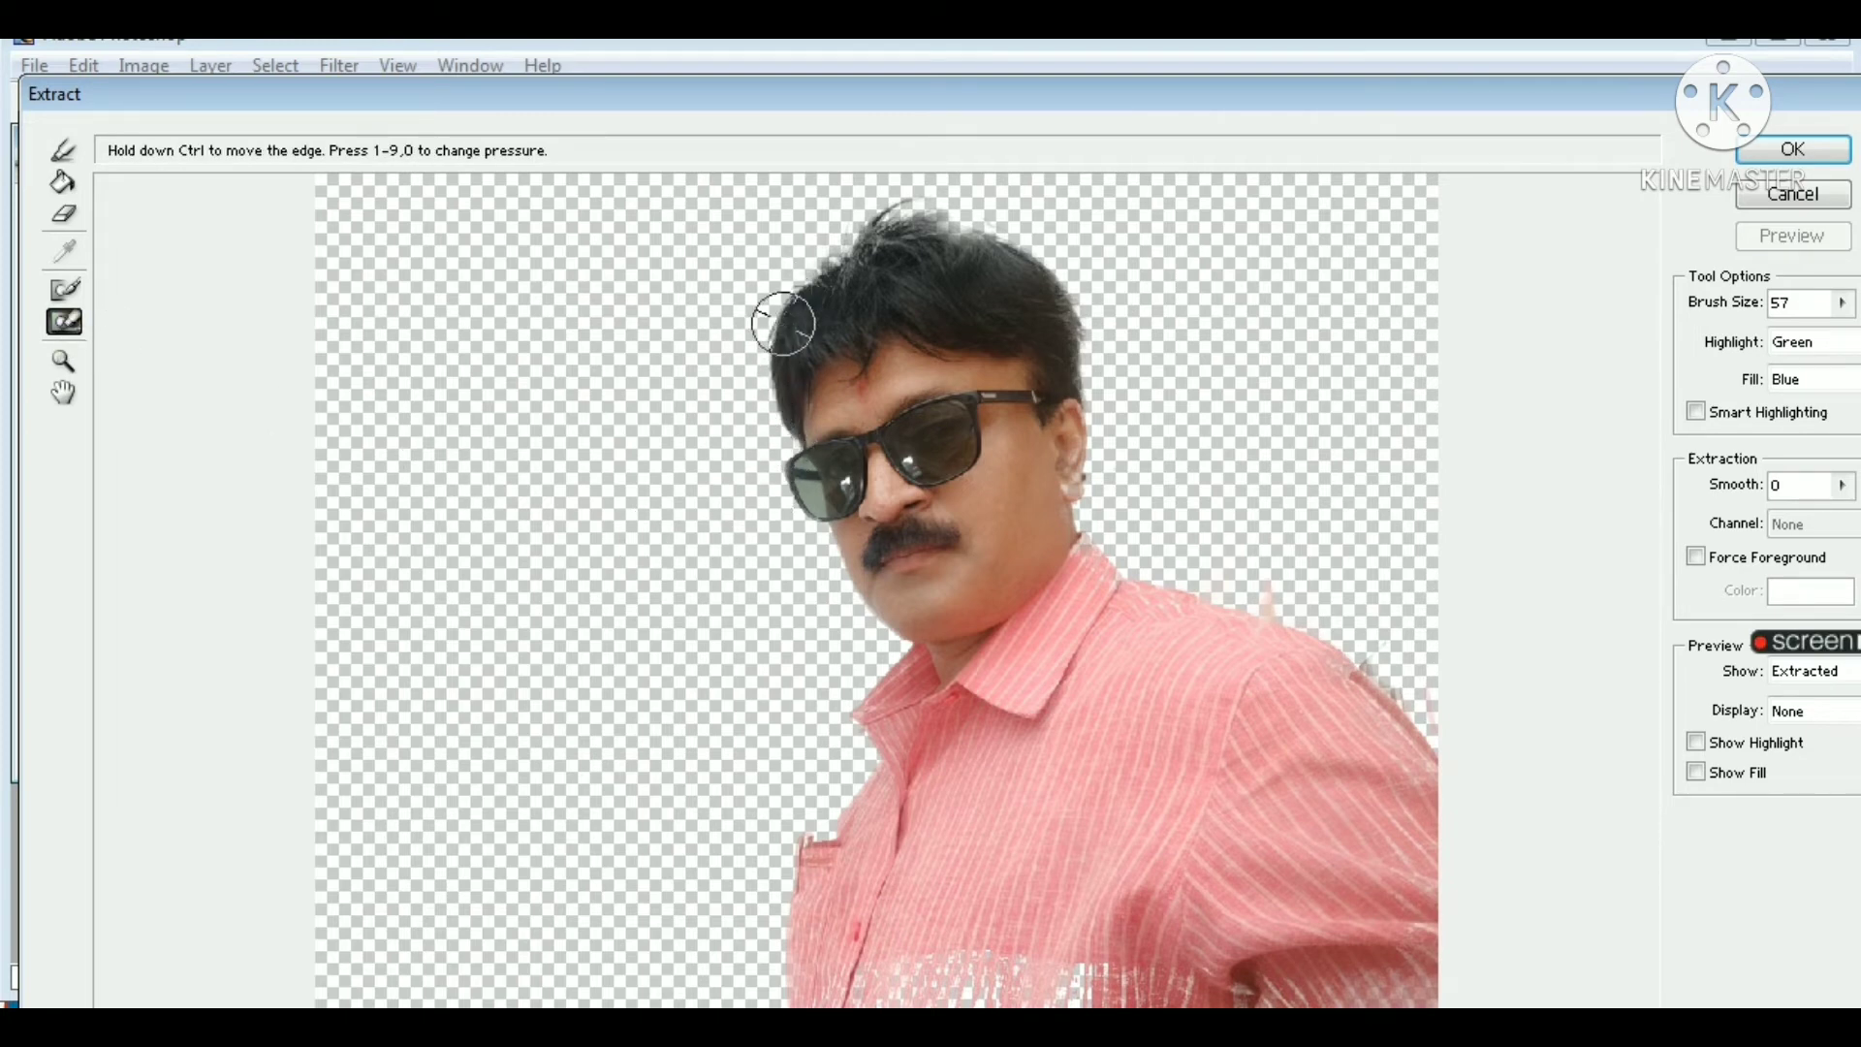
pyautogui.moveTo(783, 323)
pyautogui.mouseDown()
pyautogui.moveTo(803, 274)
pyautogui.moveTo(907, 219)
pyautogui.moveTo(1014, 233)
pyautogui.moveTo(1072, 323)
pyautogui.moveTo(1093, 540)
pyautogui.moveTo(1308, 625)
pyautogui.moveTo(1376, 698)
pyautogui.mouseUp()
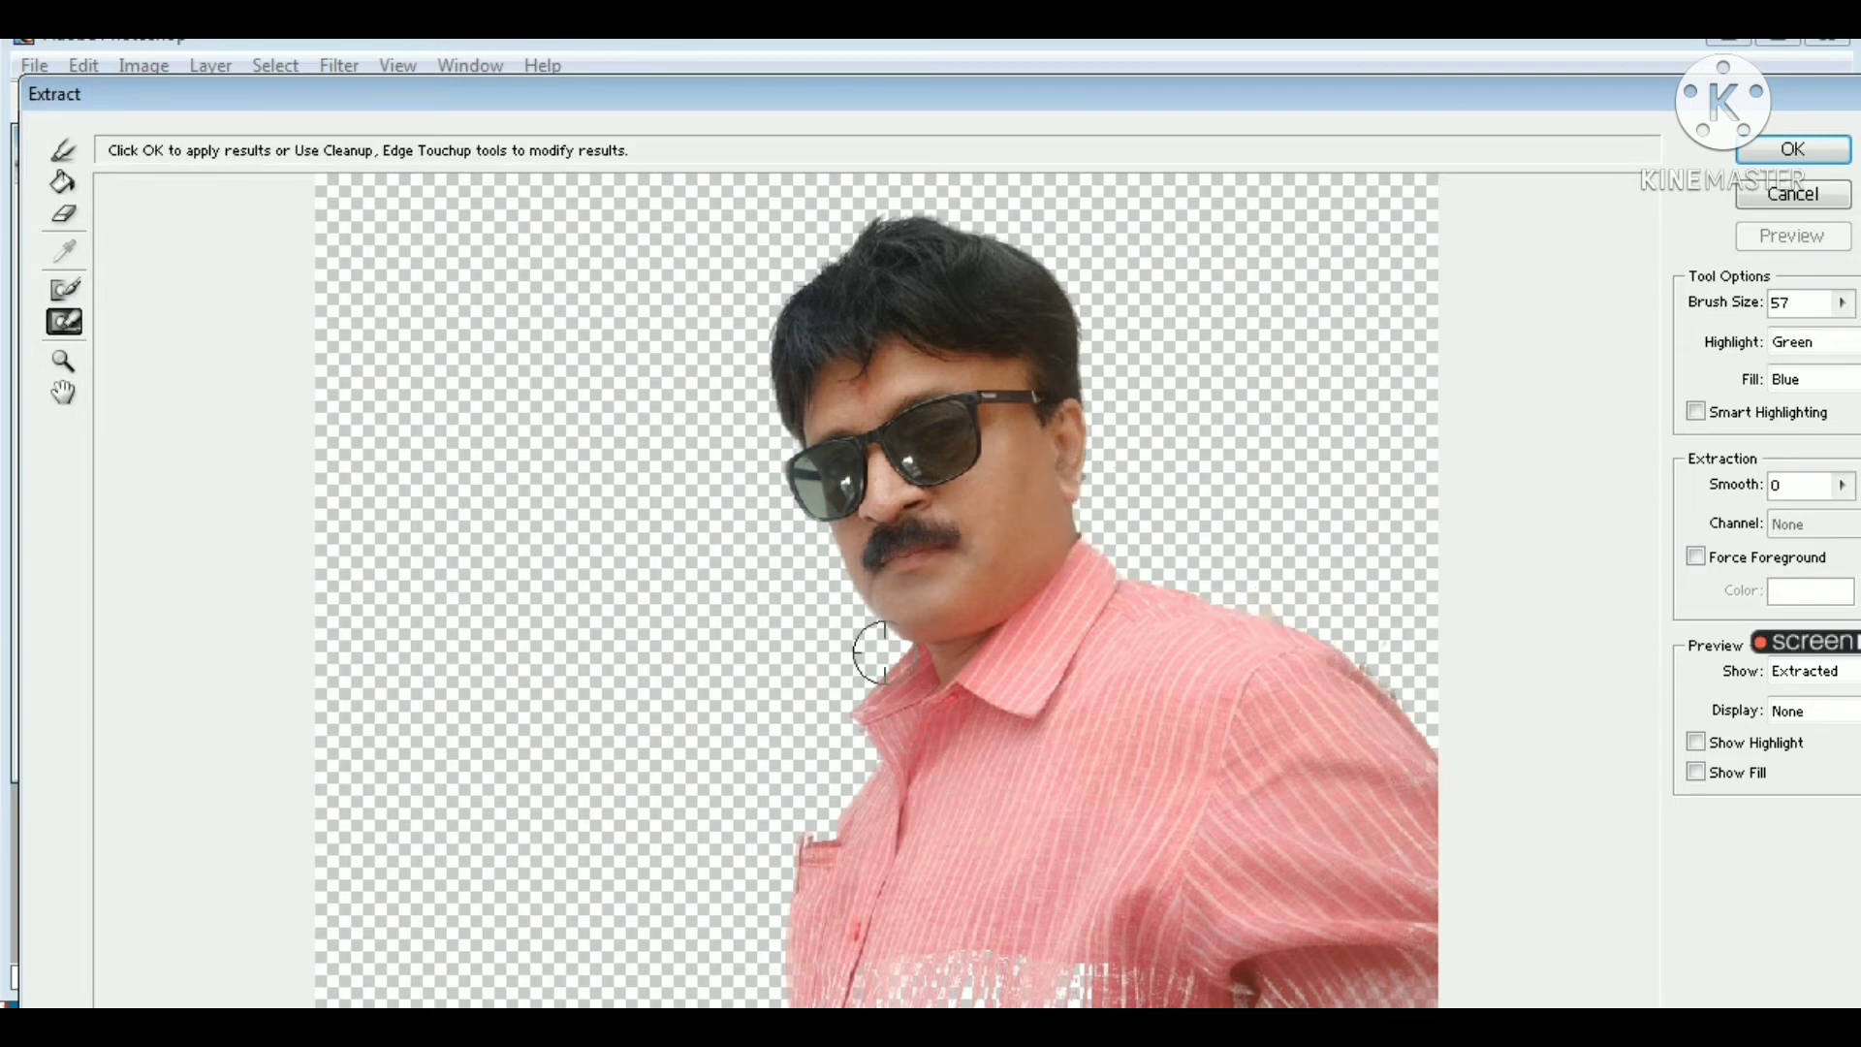
pyautogui.moveTo(877, 651)
pyautogui.mouseDown()
pyautogui.moveTo(844, 718)
pyautogui.moveTo(865, 763)
pyautogui.moveTo(845, 806)
pyautogui.moveTo(793, 869)
pyautogui.moveTo(781, 849)
pyautogui.moveTo(778, 978)
pyautogui.moveTo(1018, 983)
pyautogui.moveTo(912, 1004)
pyautogui.moveTo(1009, 996)
pyautogui.moveTo(1021, 981)
pyautogui.moveTo(962, 975)
pyautogui.moveTo(996, 961)
pyautogui.moveTo(944, 973)
pyautogui.moveTo(1167, 968)
pyautogui.moveTo(1111, 991)
pyautogui.mouseUp()
pyautogui.moveTo(1105, 987)
pyautogui.mouseDown()
pyautogui.moveTo(1074, 979)
pyautogui.moveTo(1387, 945)
pyautogui.moveTo(1279, 994)
pyautogui.moveTo(902, 961)
pyautogui.mouseUp()
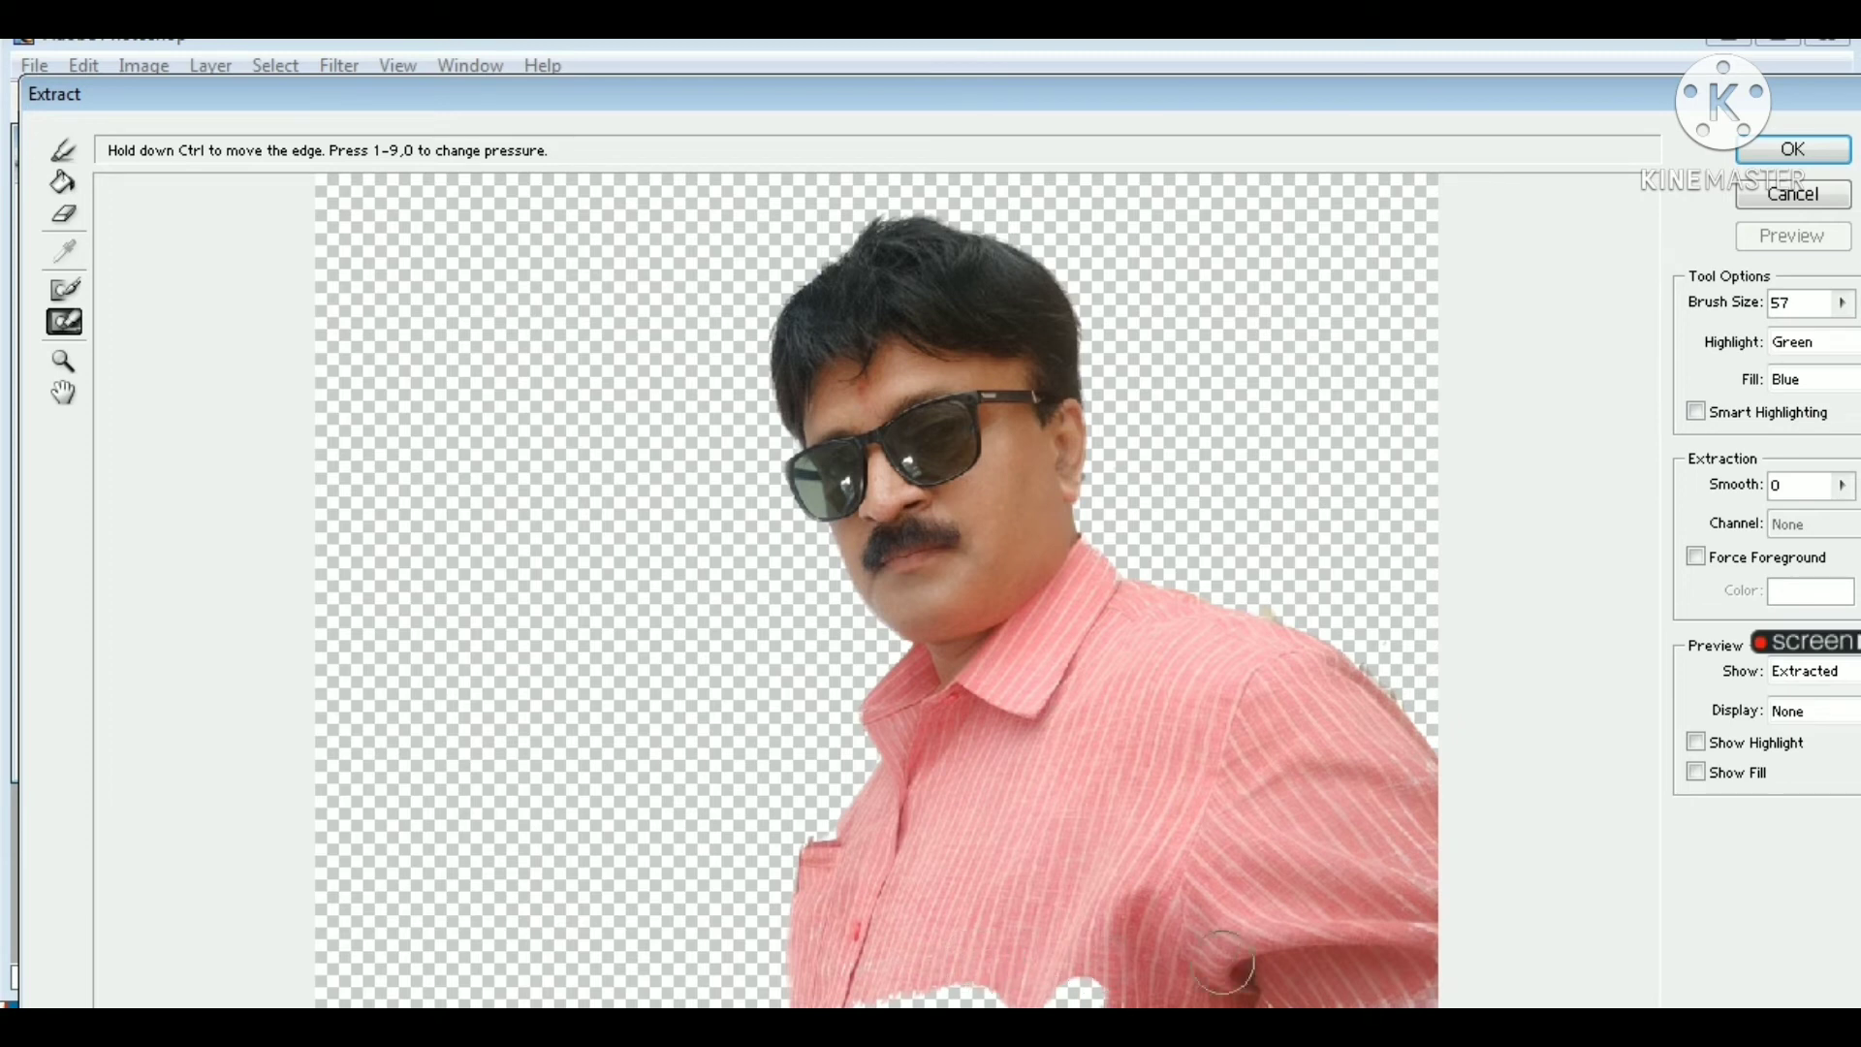
pyautogui.moveTo(1383, 960); pyautogui.dragTo(1376, 955)
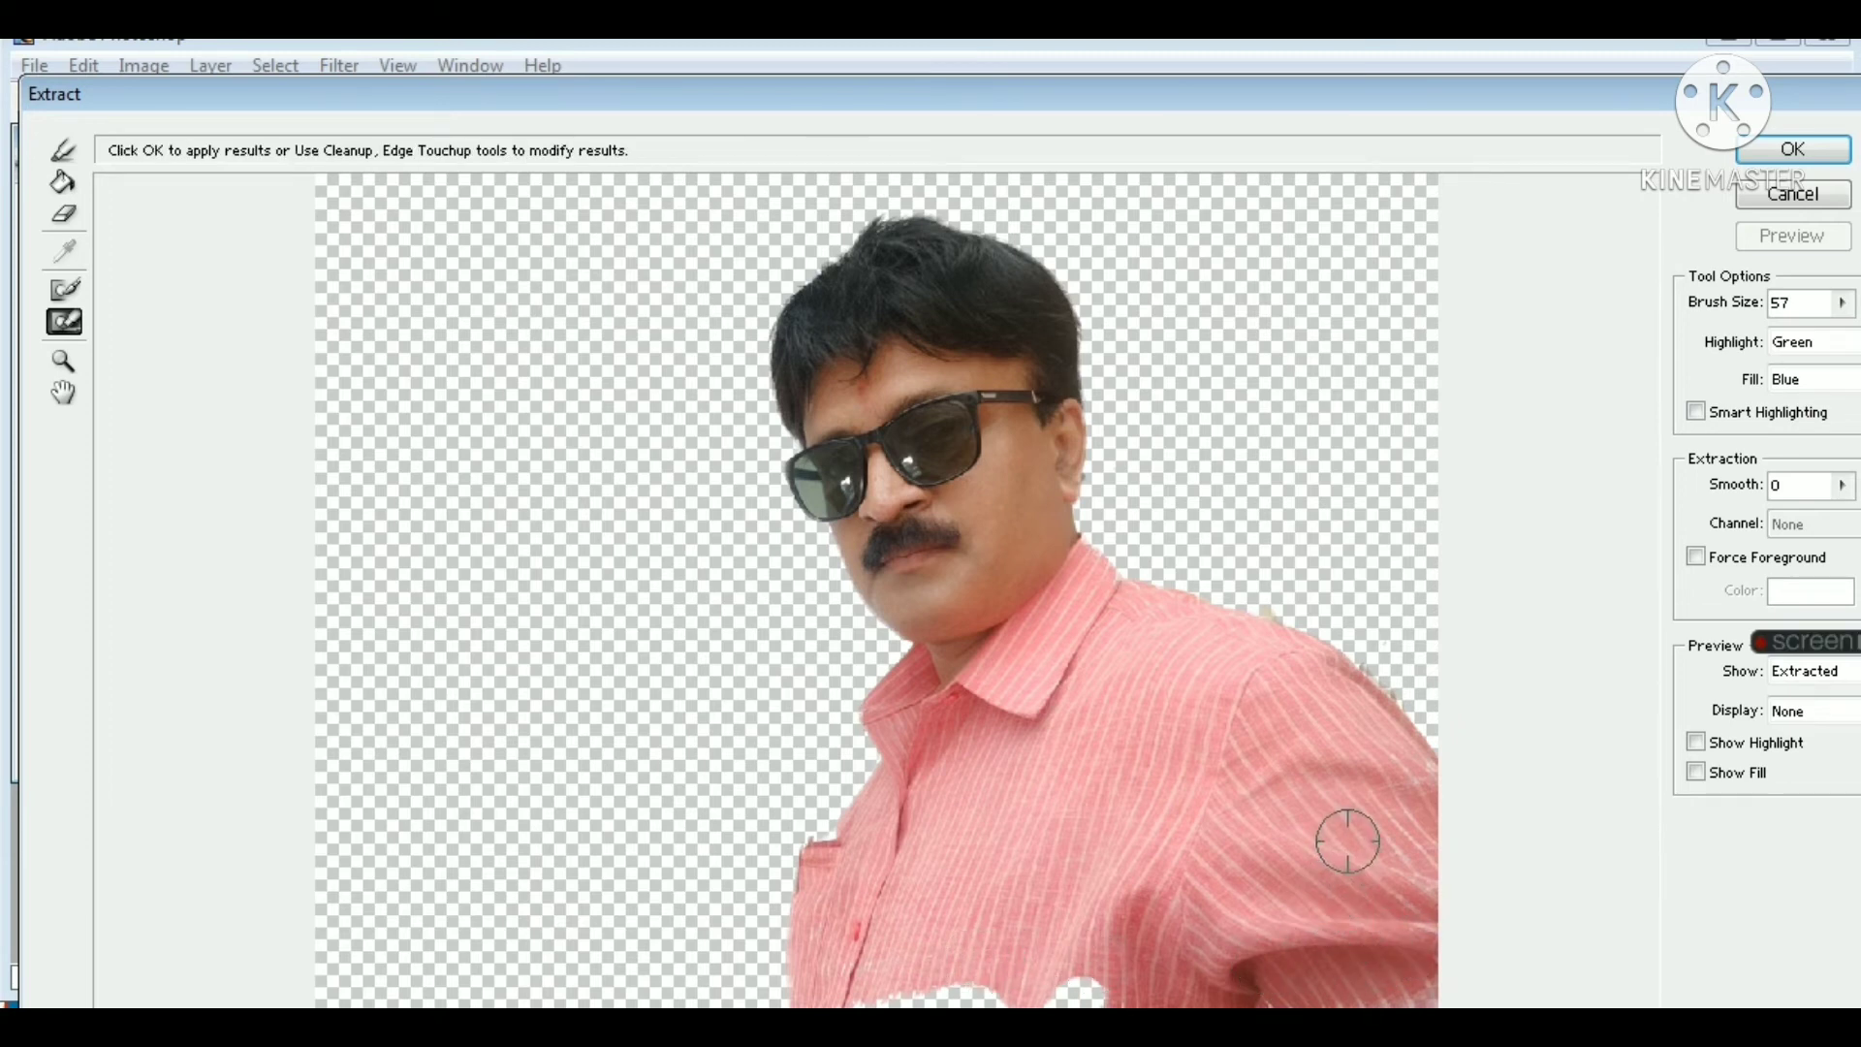
pyautogui.click(1815, 146)
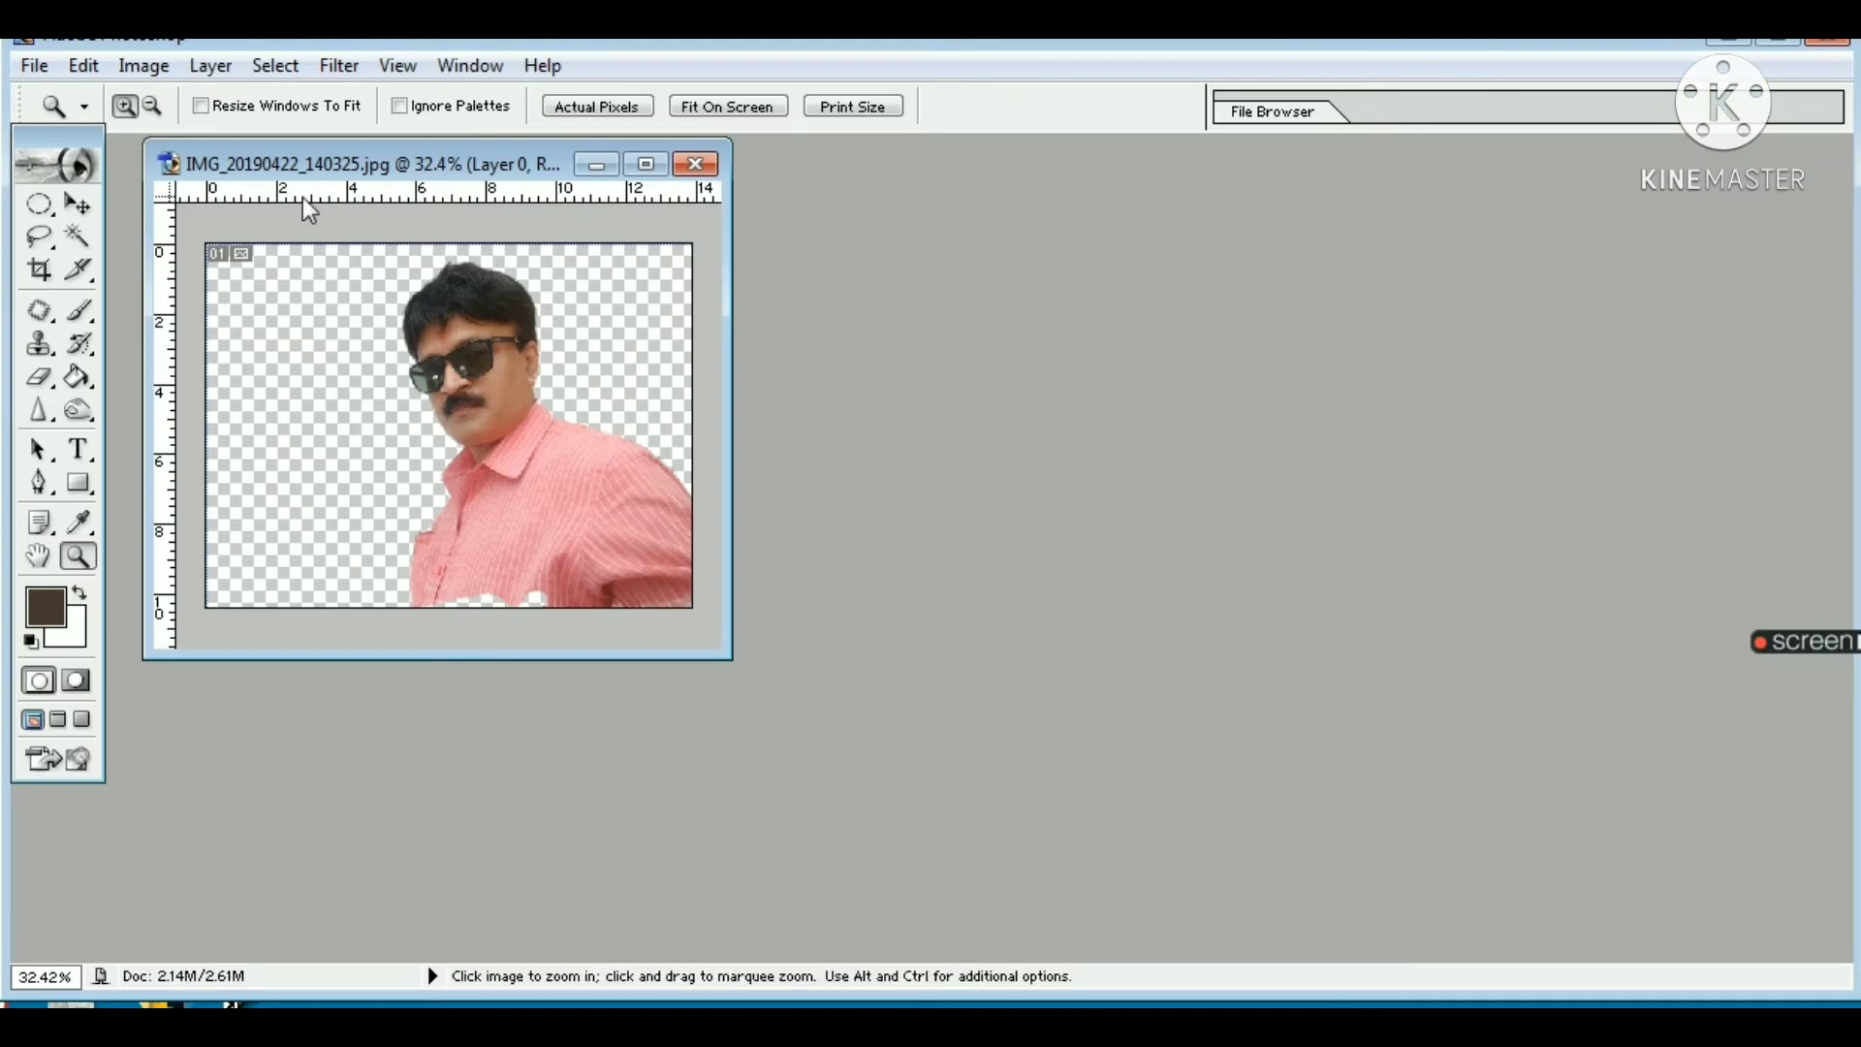
# Step: Create a white 1000 x 1000 pixel RGB document at 72 pixels/inch and place its window beside the photo
pyautogui.click(35, 65)
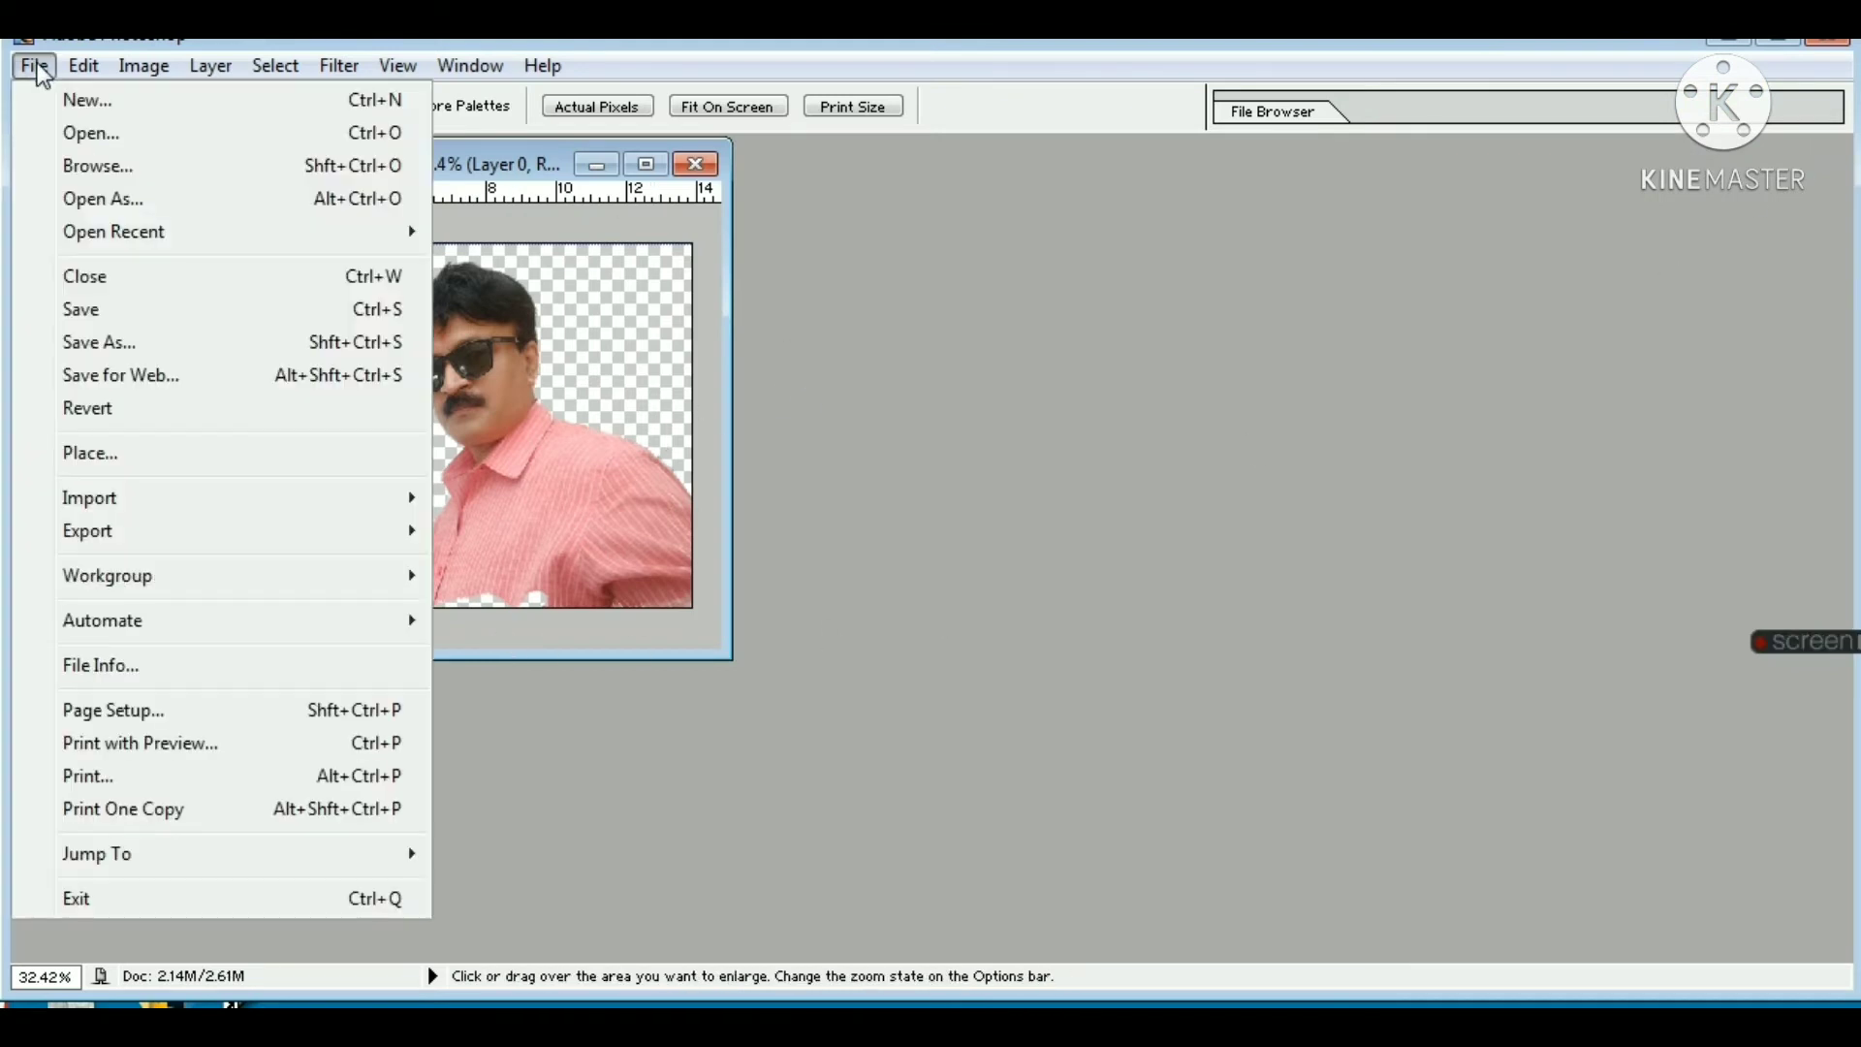
pyautogui.click(95, 106)
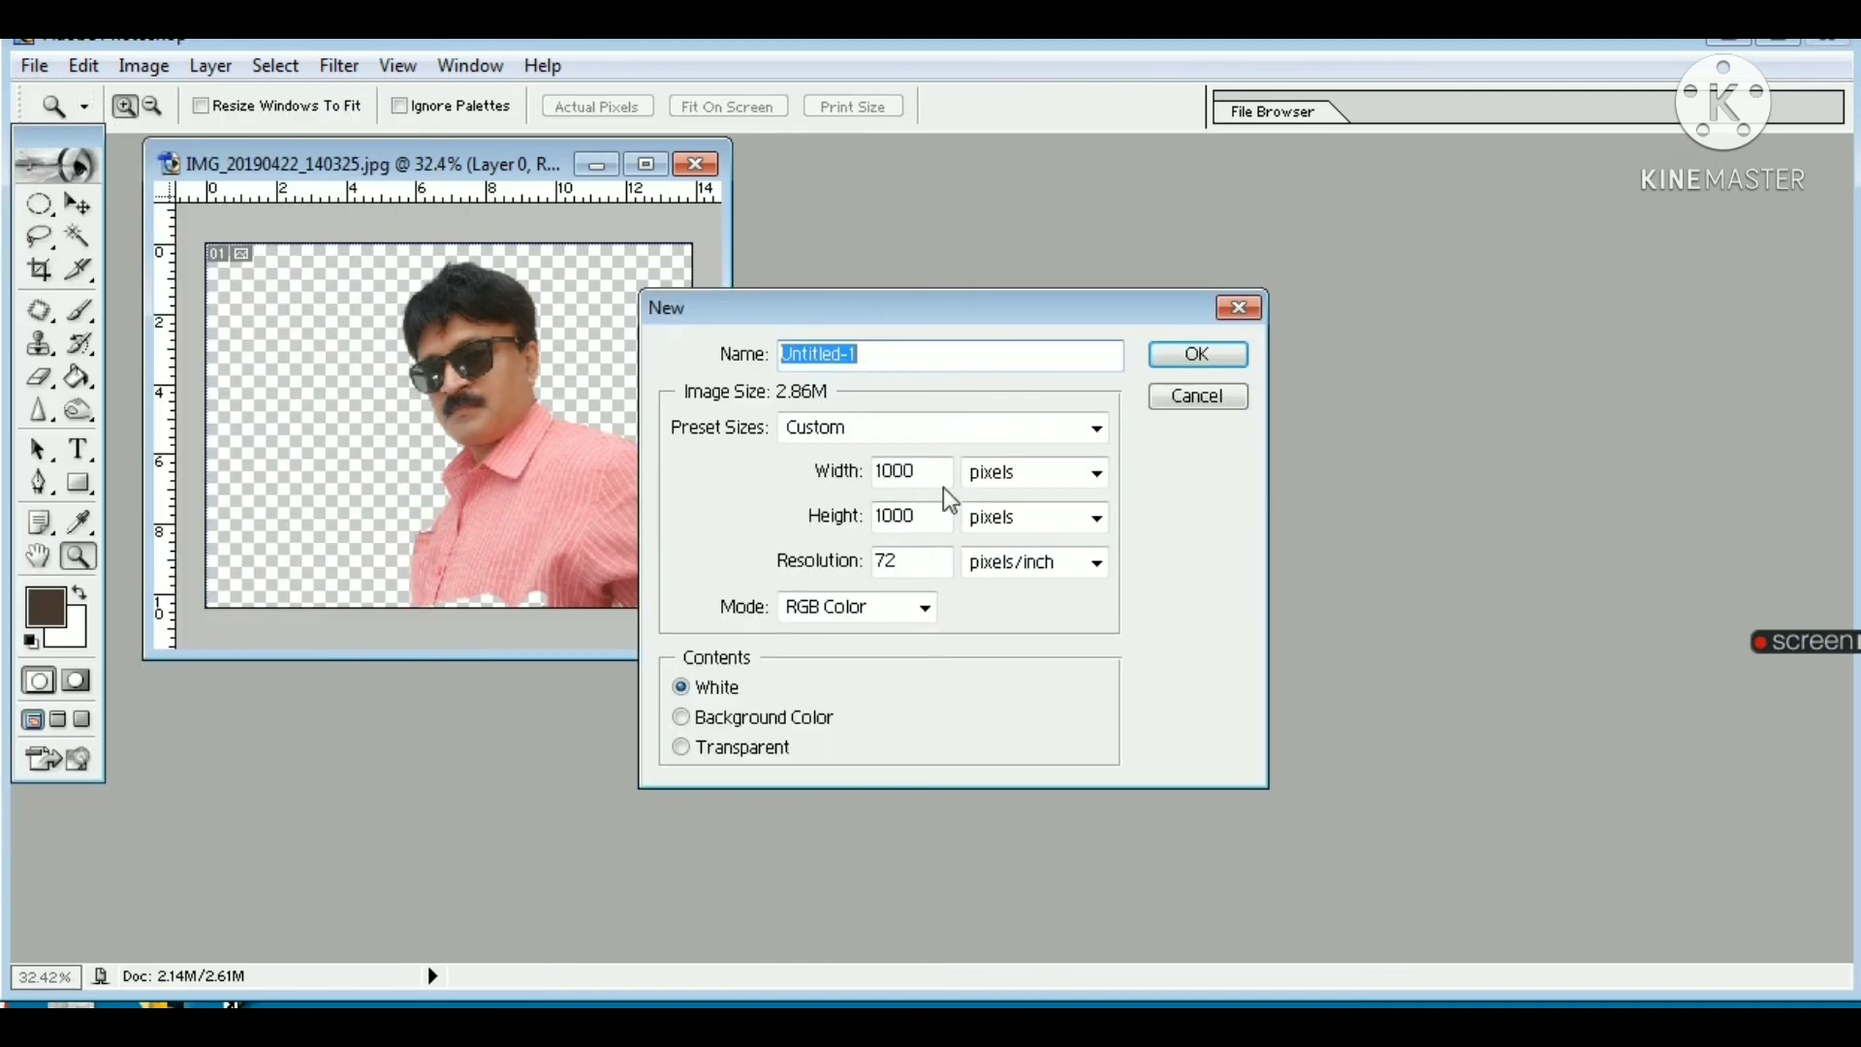
pyautogui.click(1192, 358)
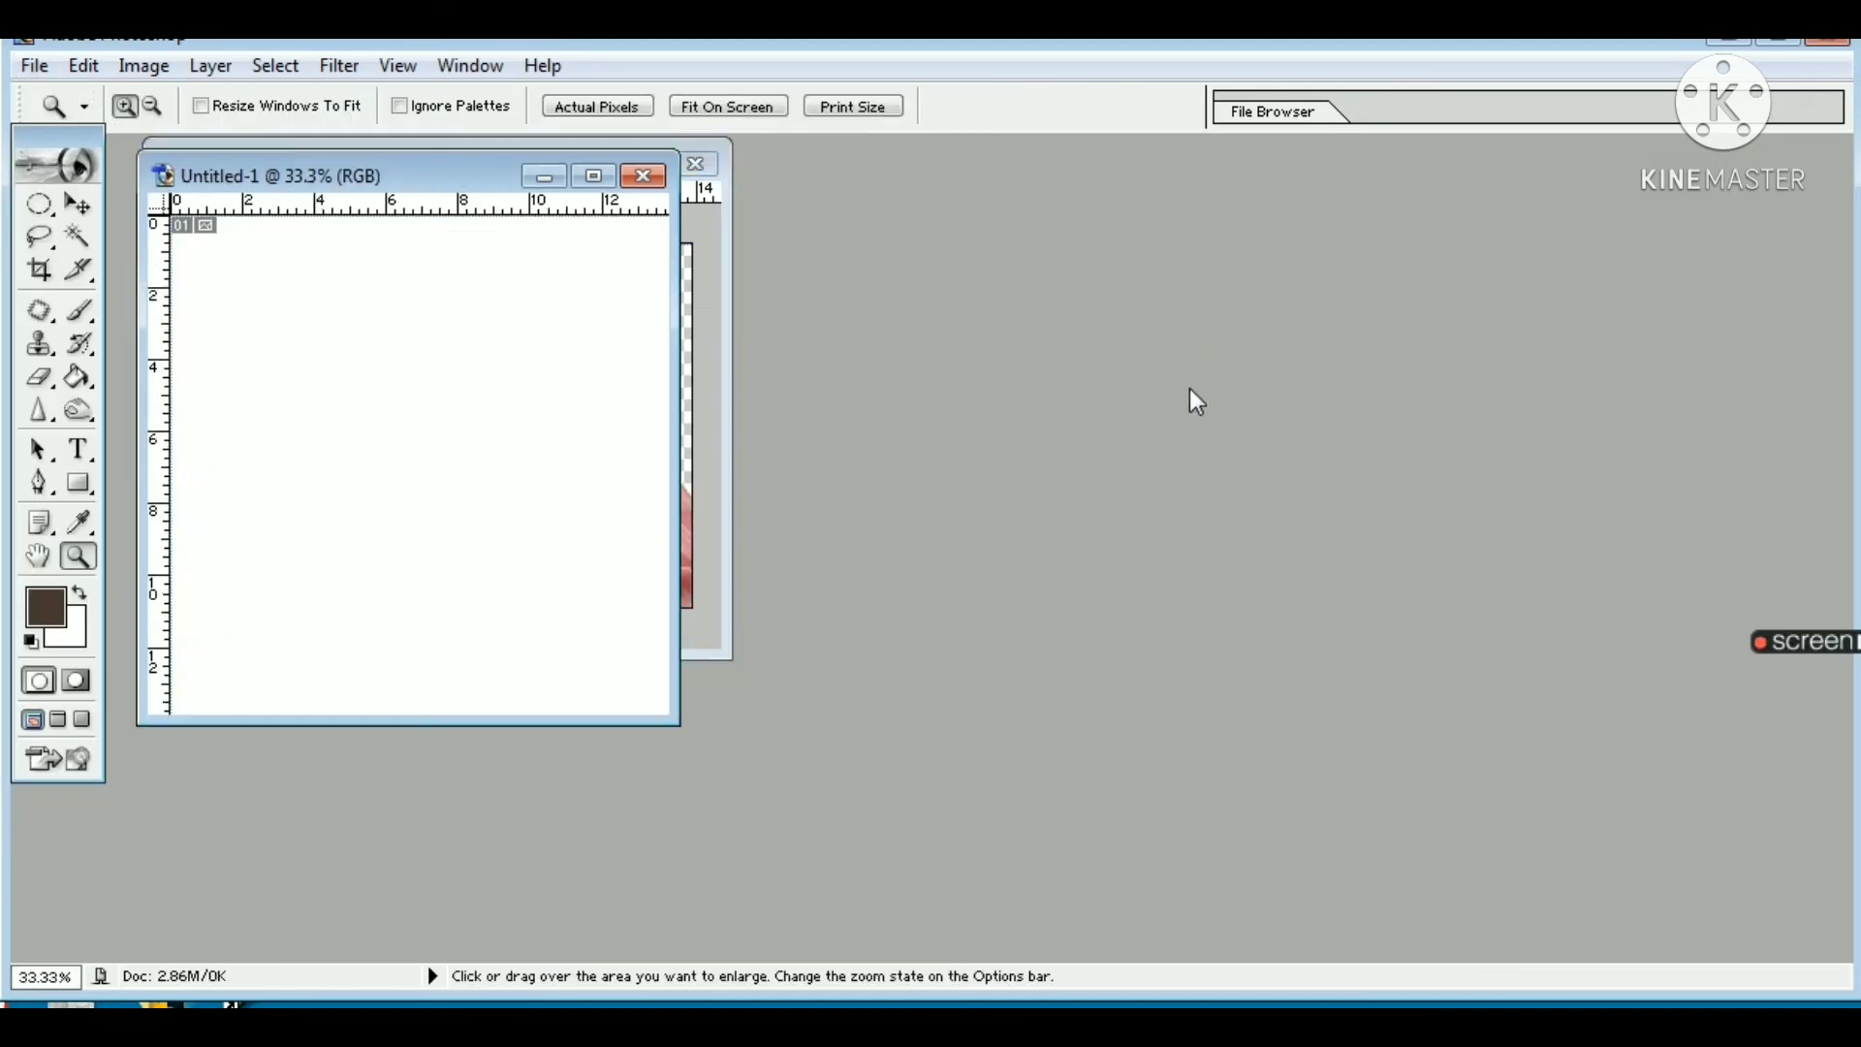
pyautogui.moveTo(432, 180); pyautogui.dragTo(1068, 250)
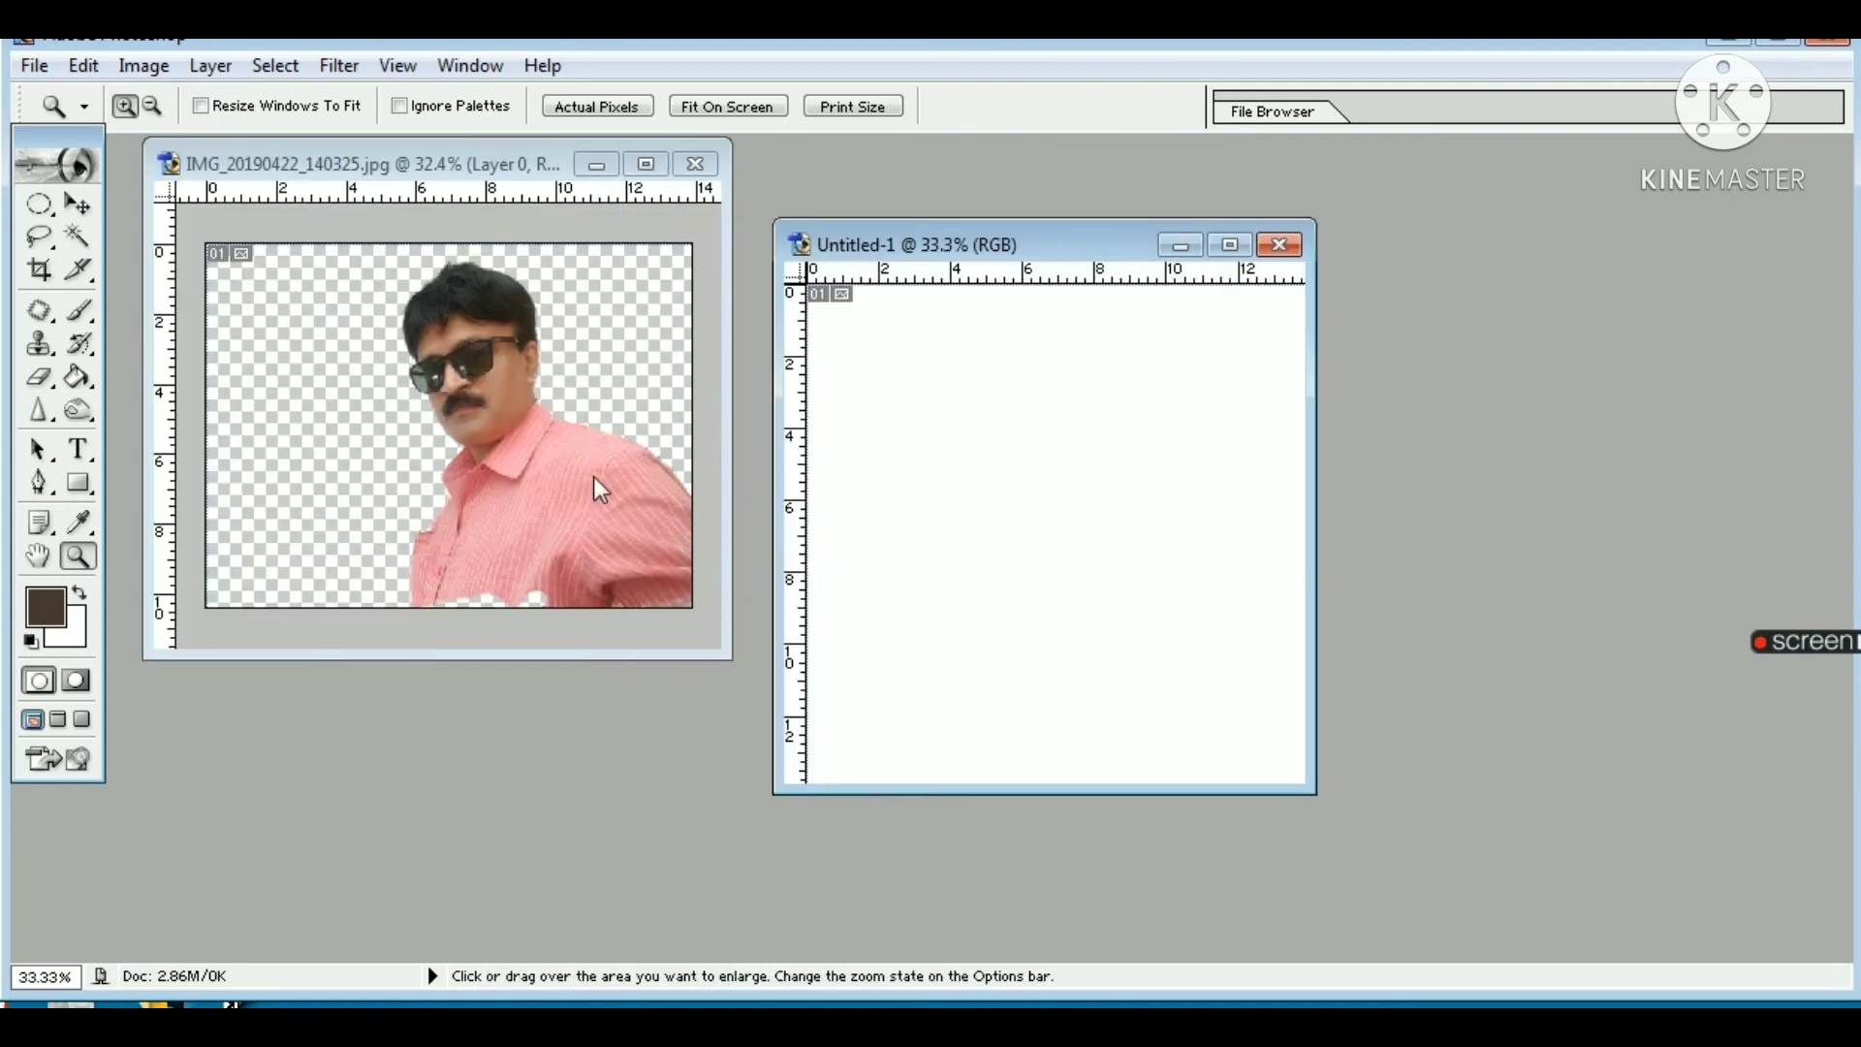
# Step: Copy the cut-out man into the lower right part of the new document with the Move tool
pyautogui.click(39, 203)
pyautogui.click(77, 206)
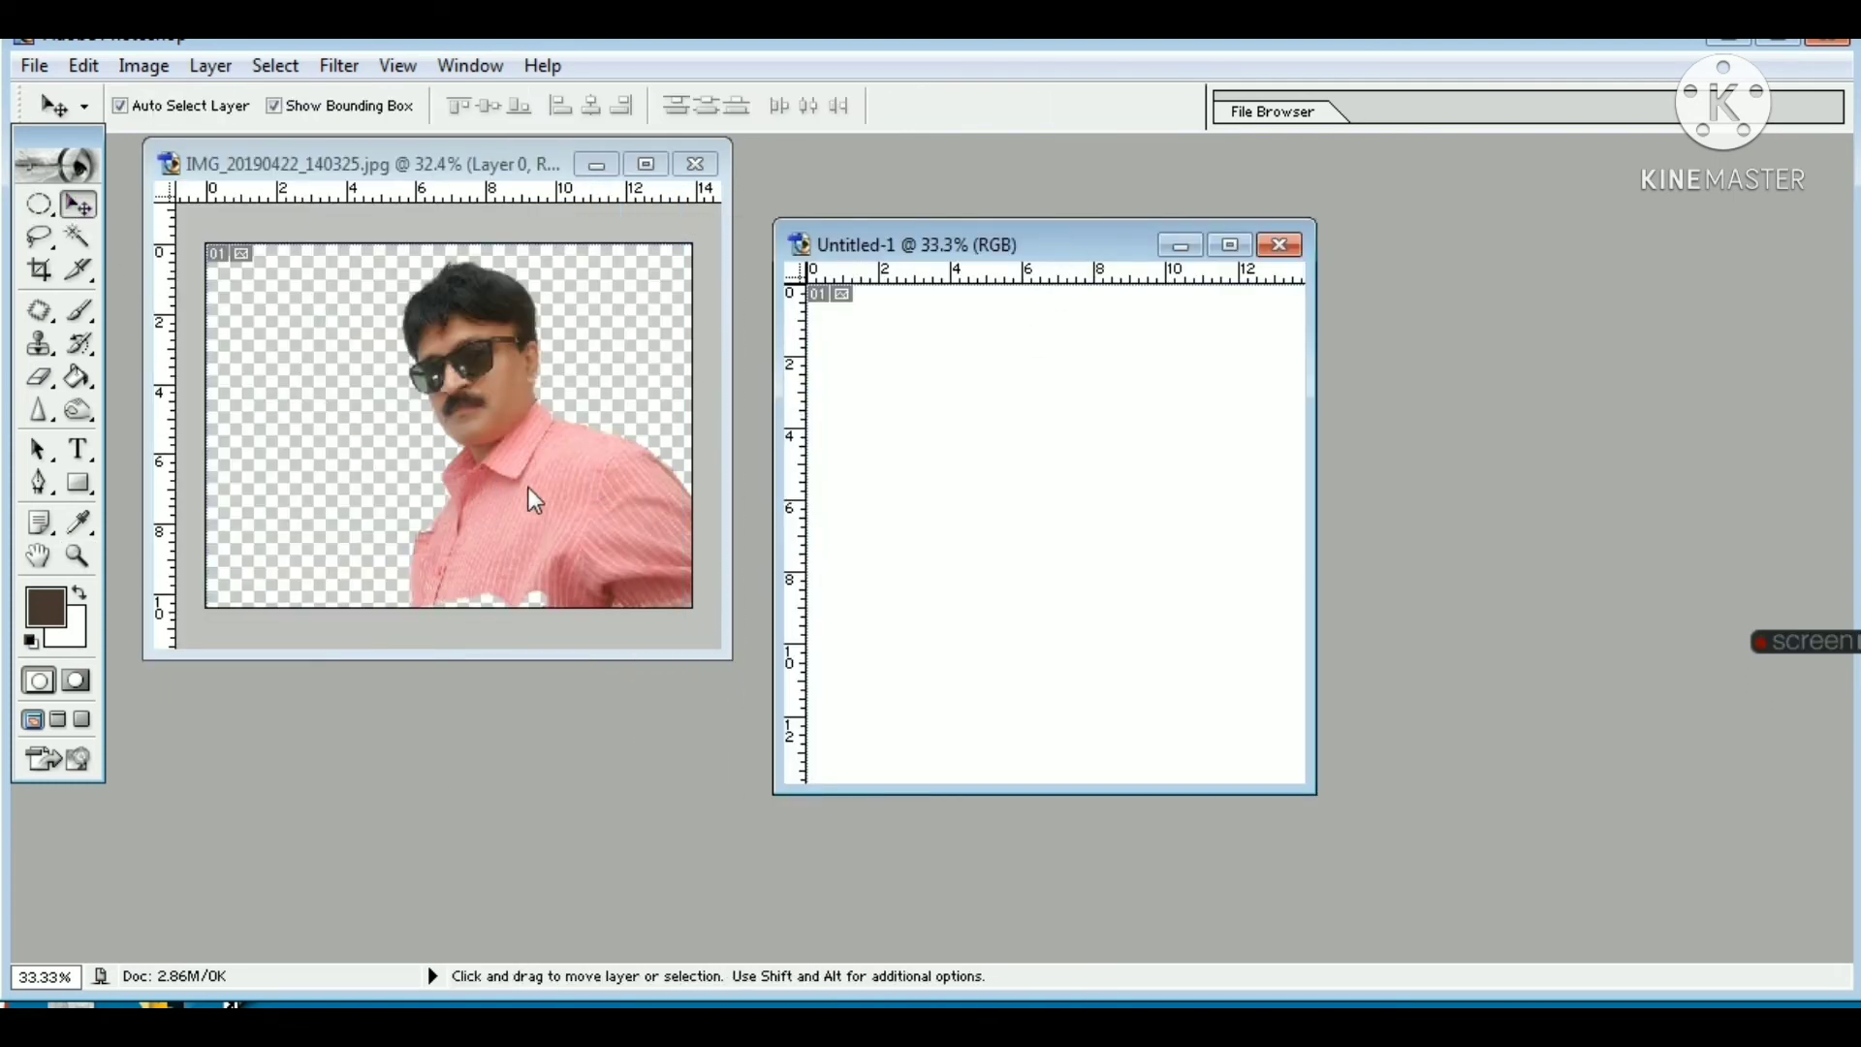
pyautogui.click(522, 462)
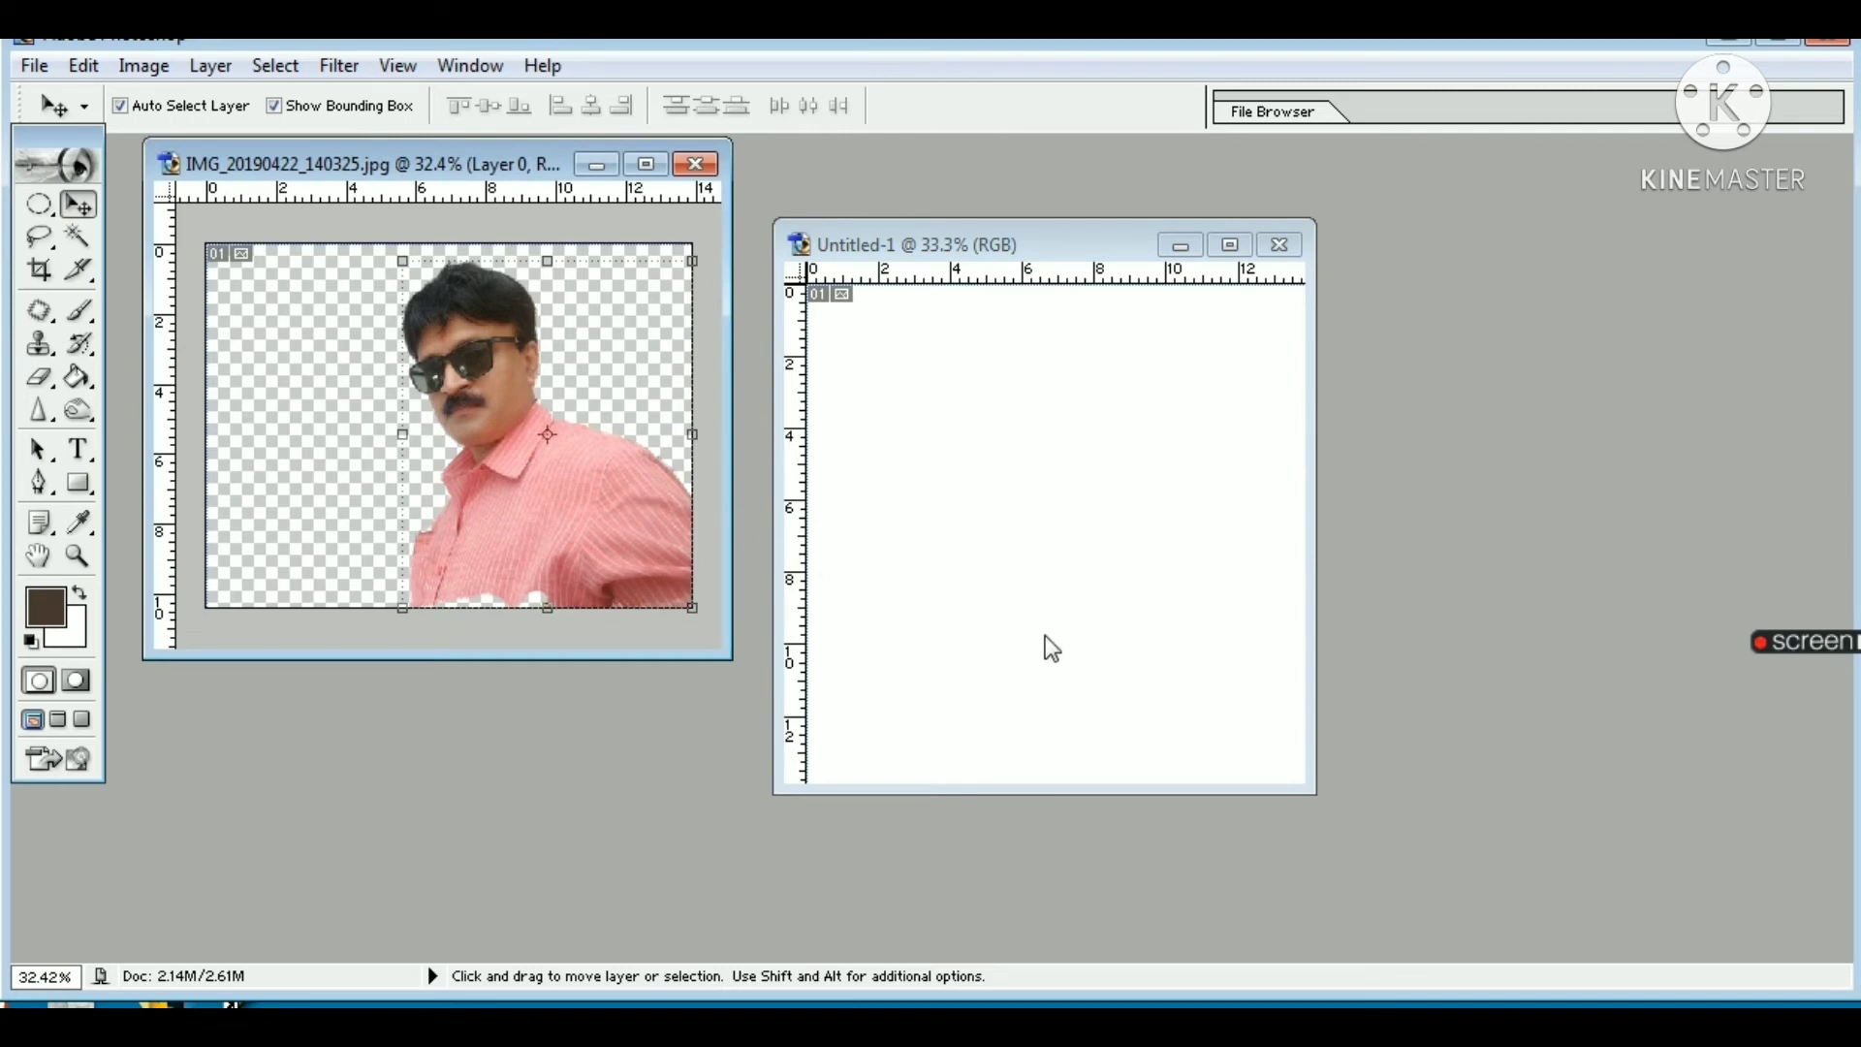
pyautogui.moveTo(595, 462); pyautogui.dragTo(1164, 650)
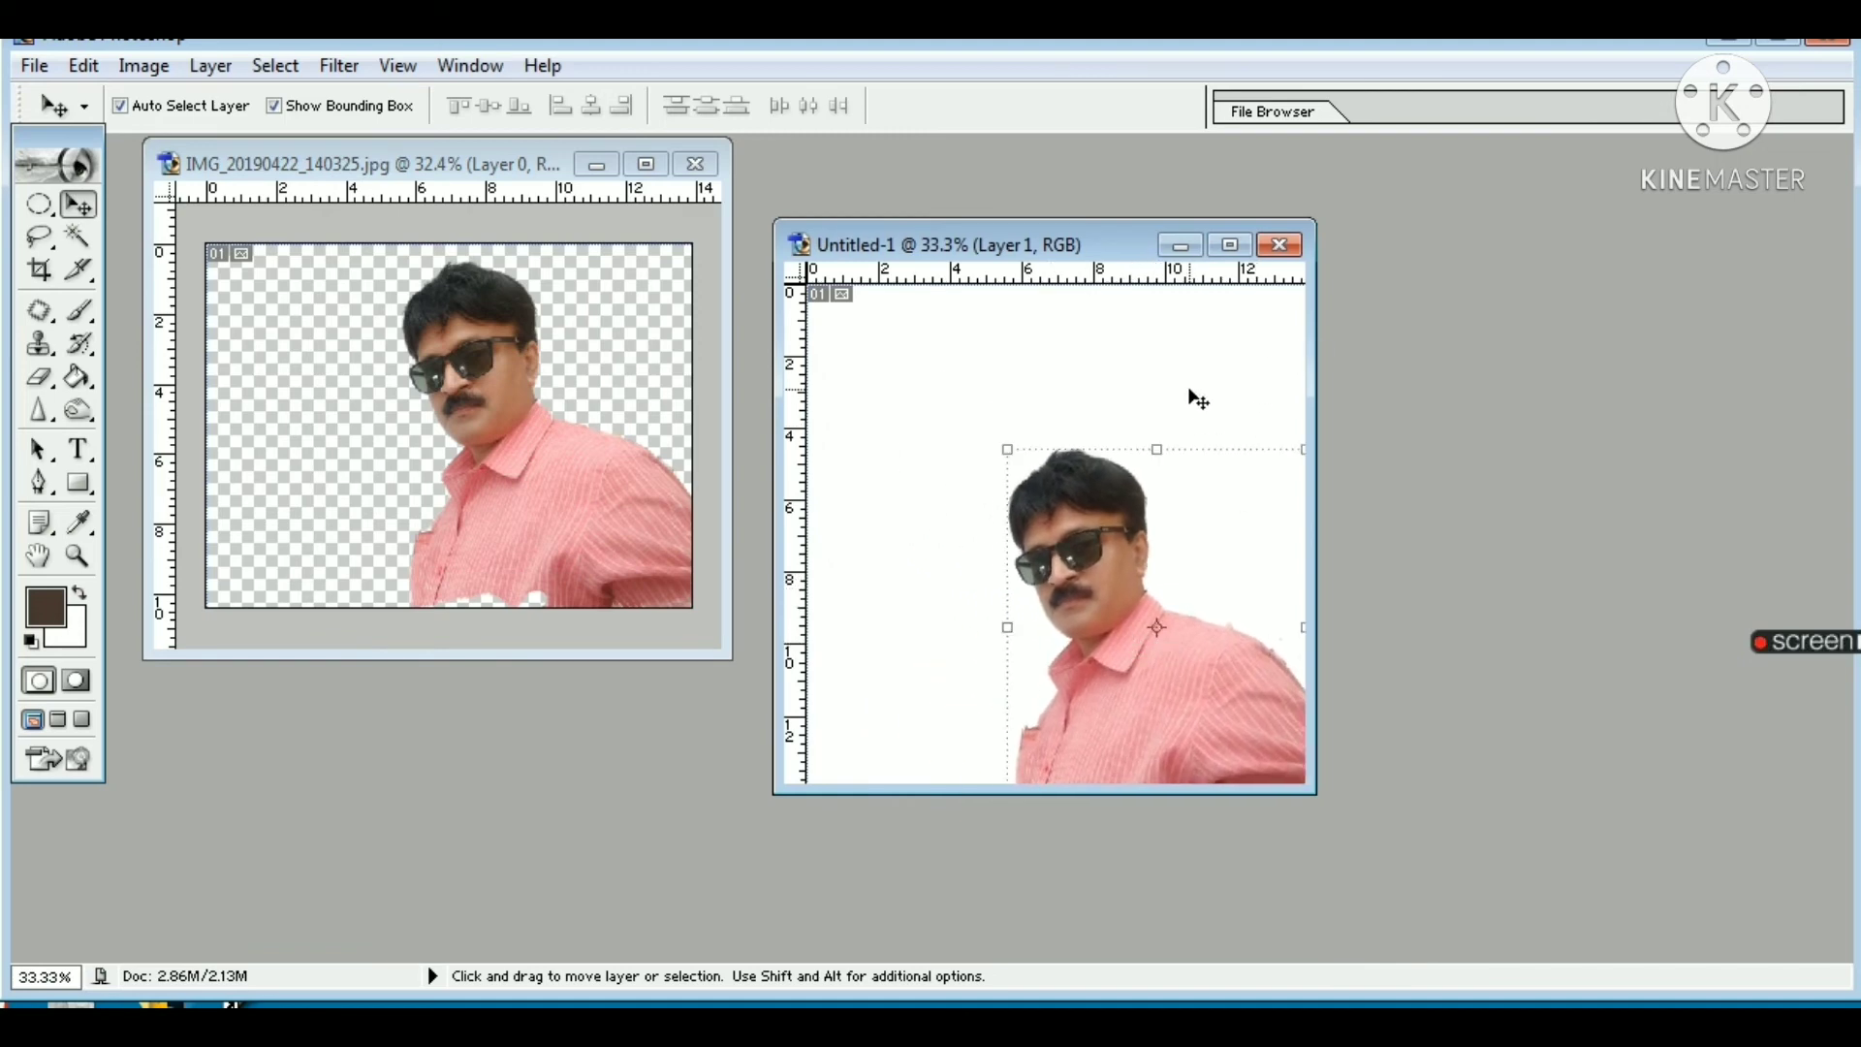
# Step: Close the original photo IMG_20190422_140325.jpg and reposition the new document's window in the workspace
pyautogui.click(694, 164)
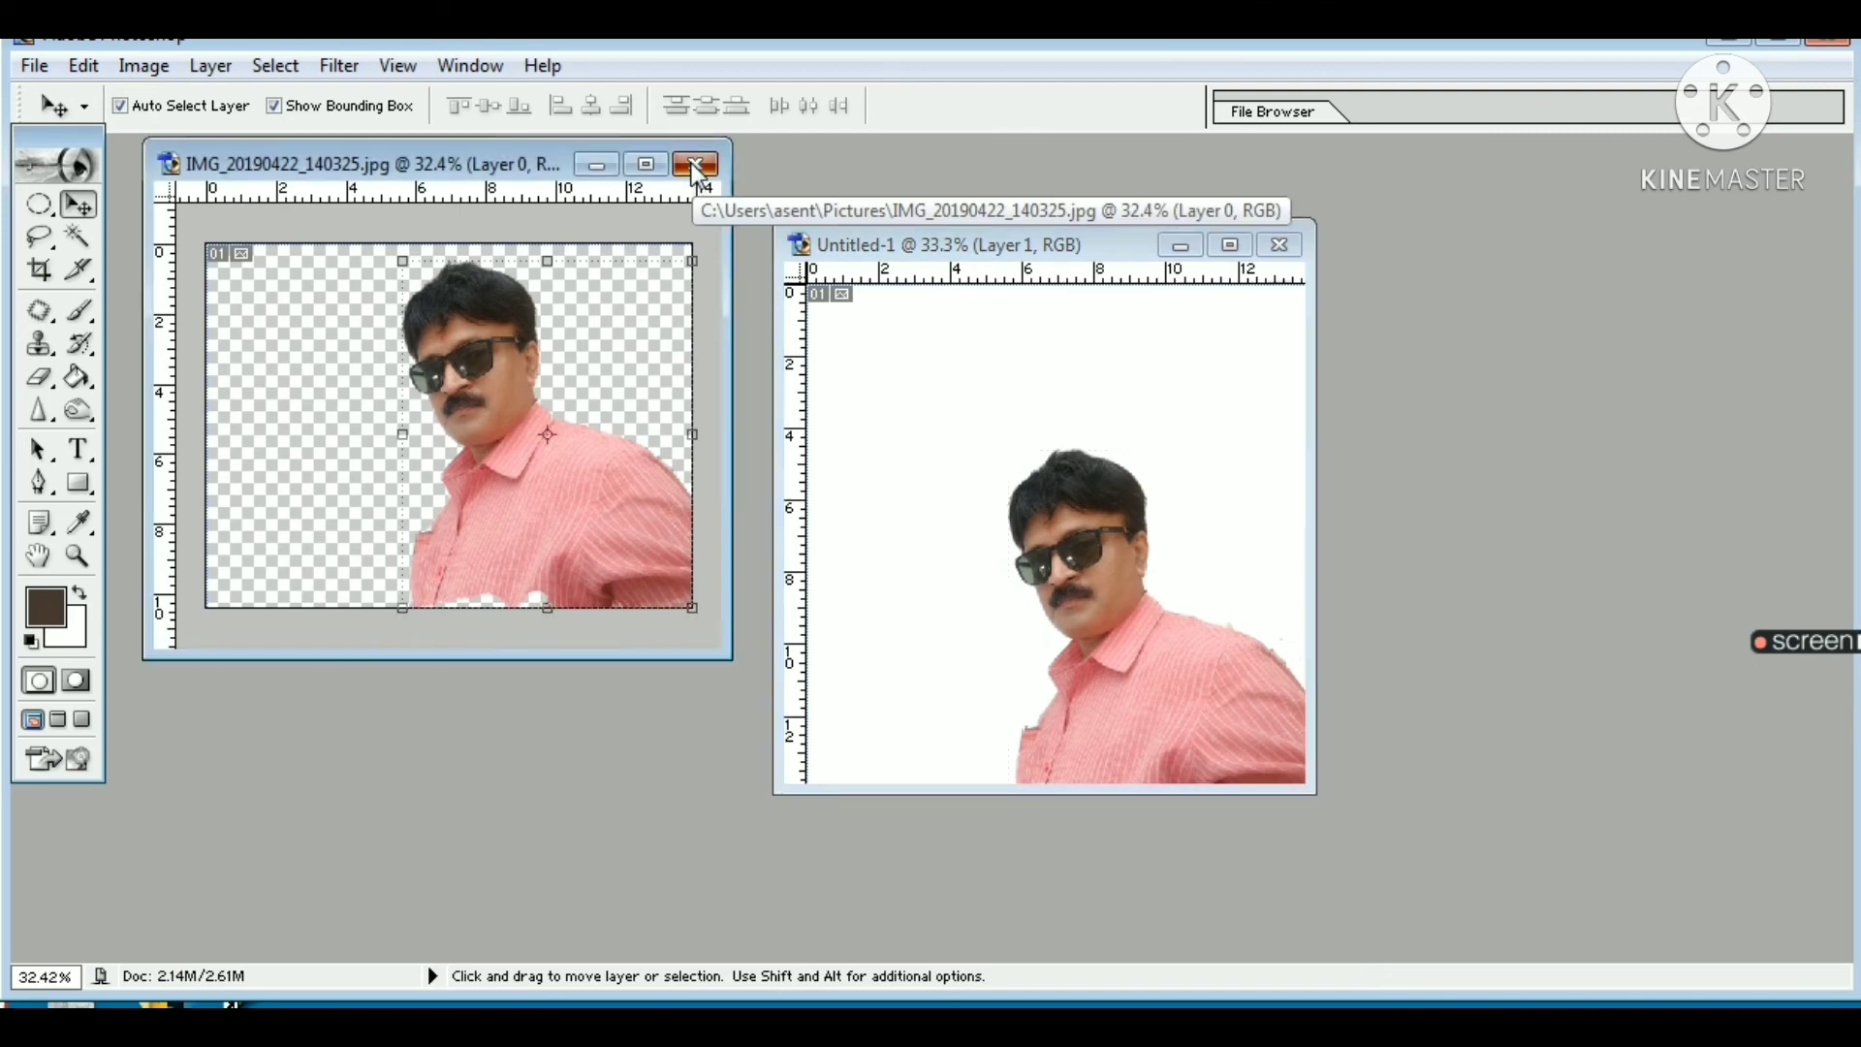
pyautogui.click(968, 420)
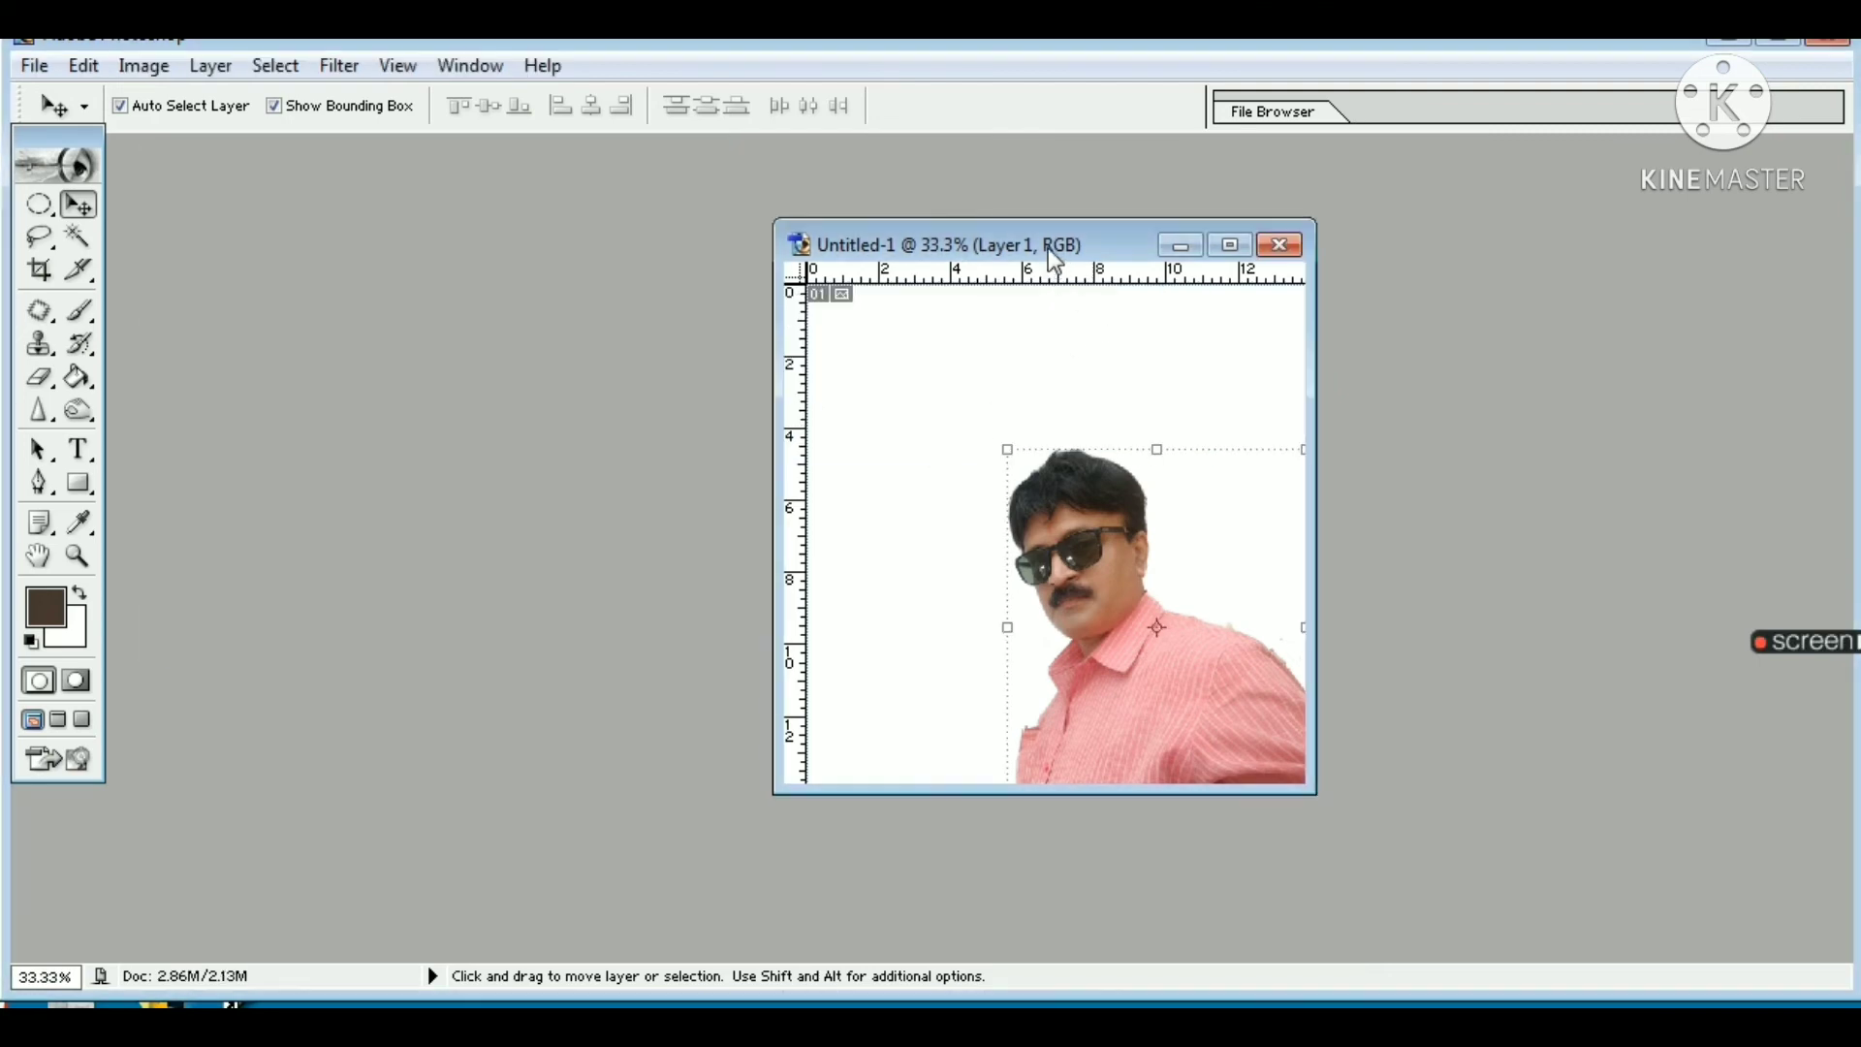
pyautogui.moveTo(1049, 249); pyautogui.dragTo(605, 192)
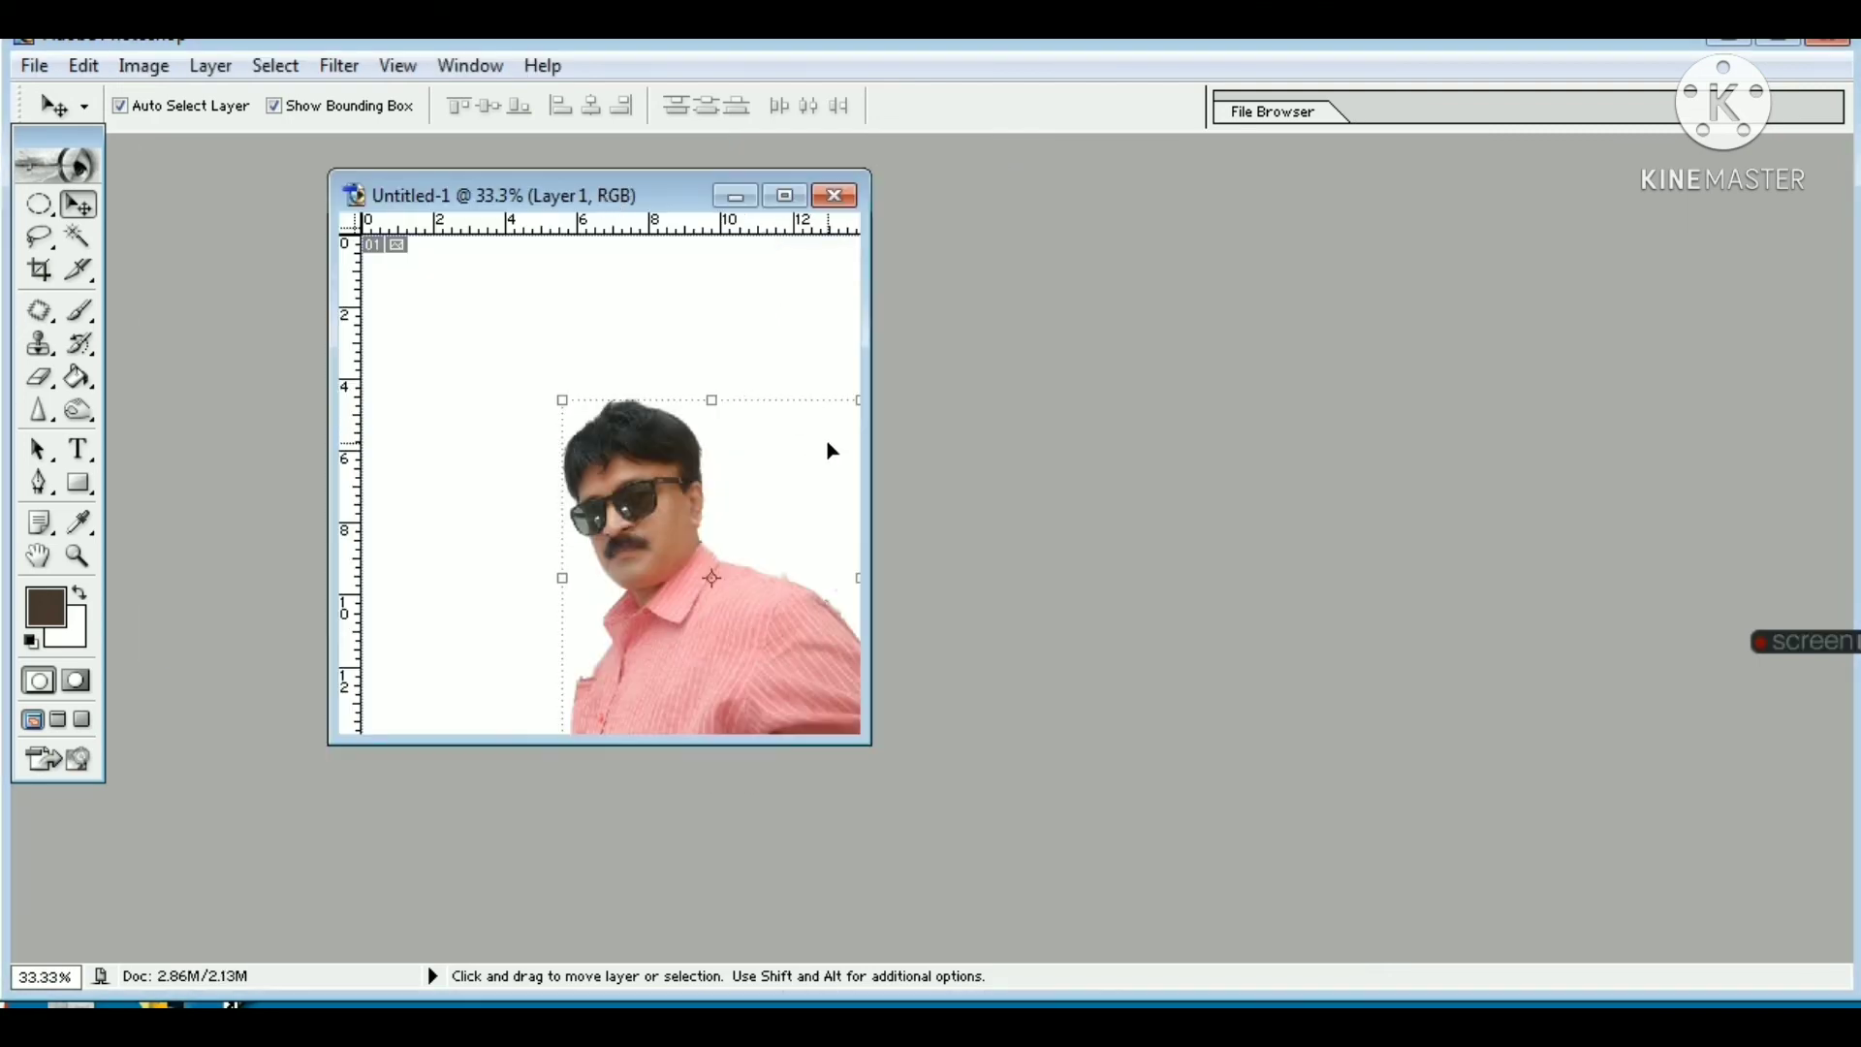
# Step: Fill the new document's white Background layer with the dark brown foreground color using the Paint Bucket, and return to the Move tool
pyautogui.click(440, 319)
pyautogui.click(79, 377)
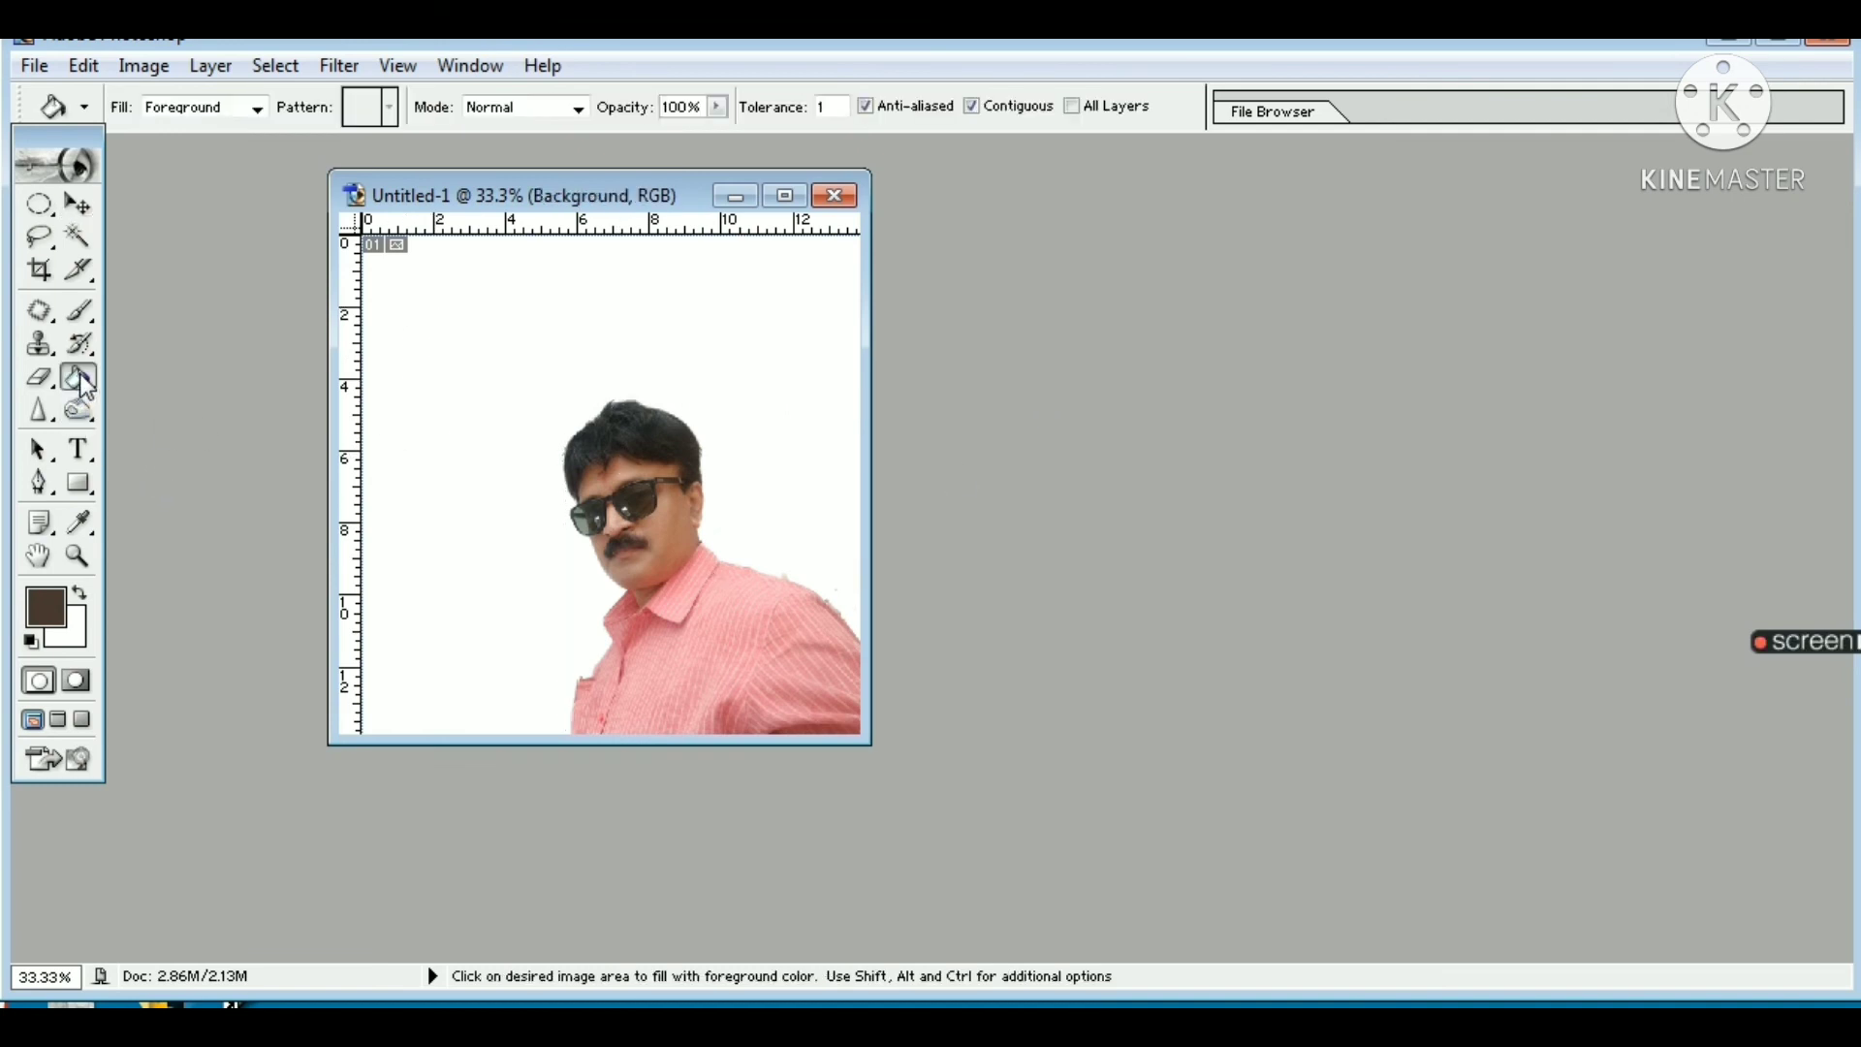
pyautogui.click(394, 366)
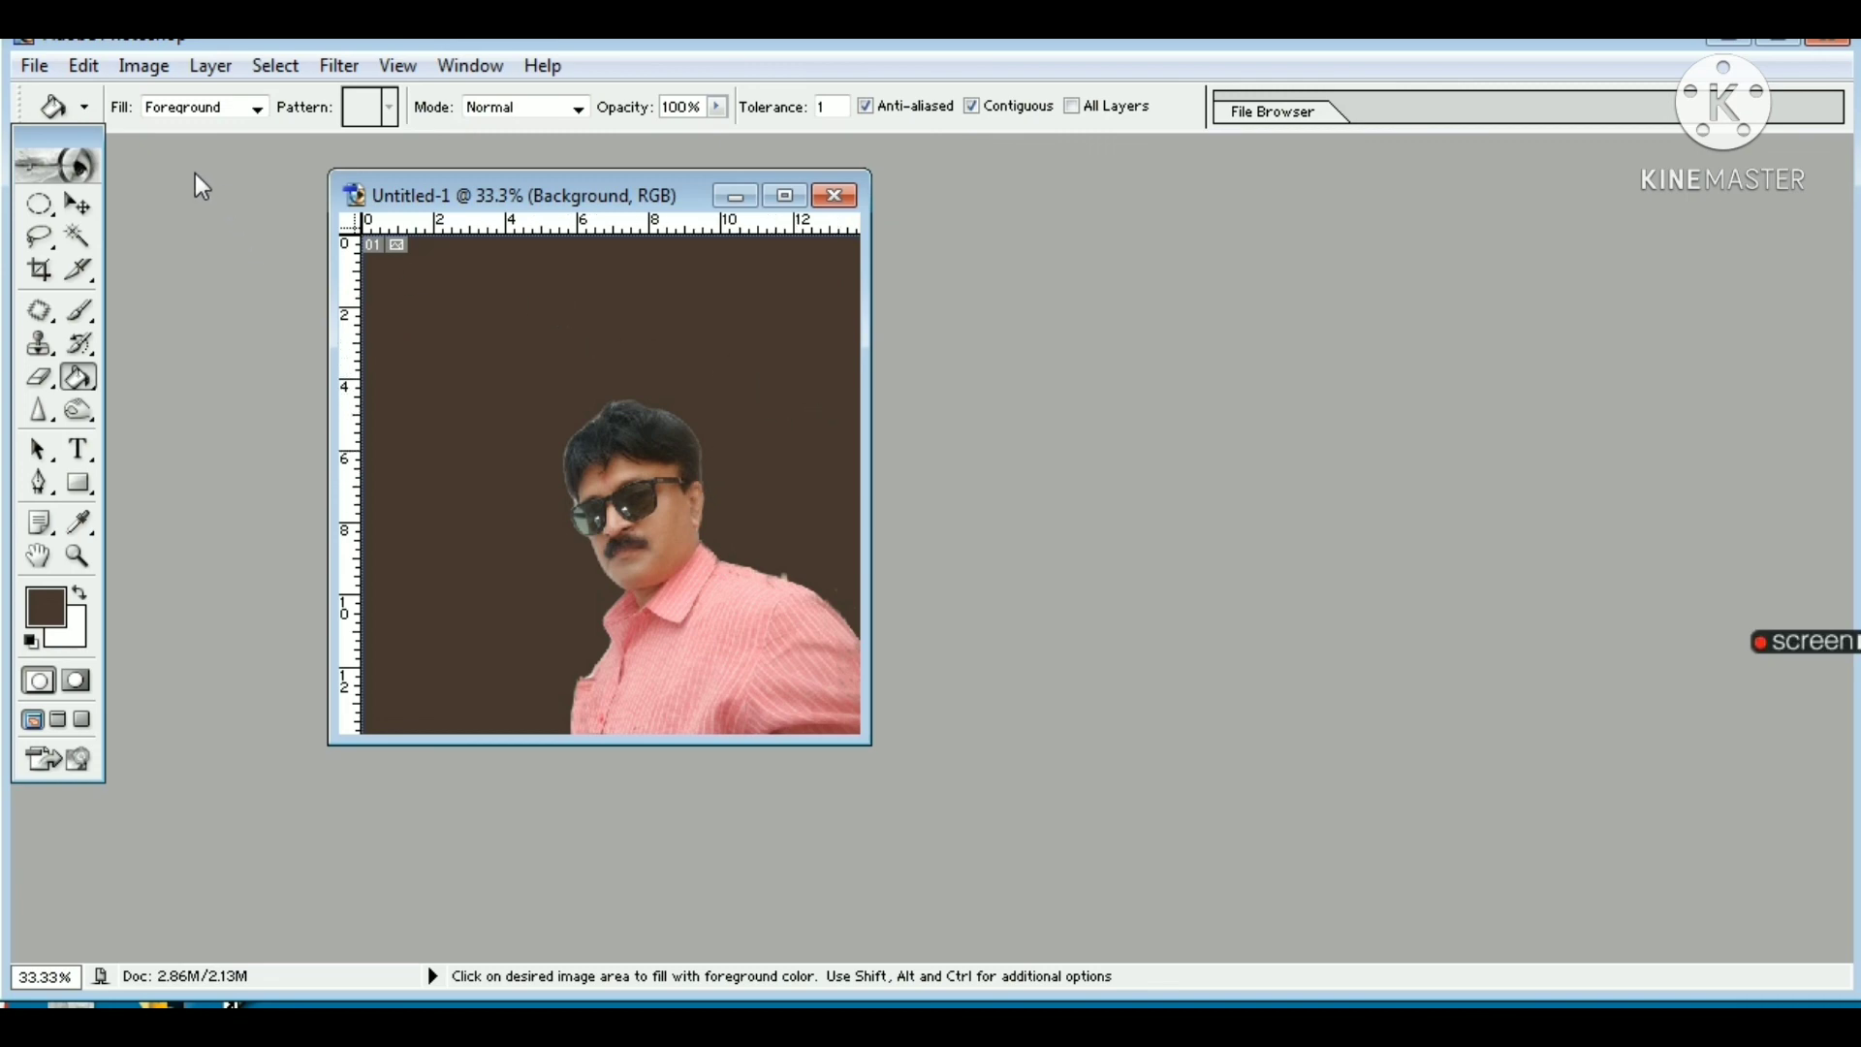
pyautogui.press('v')
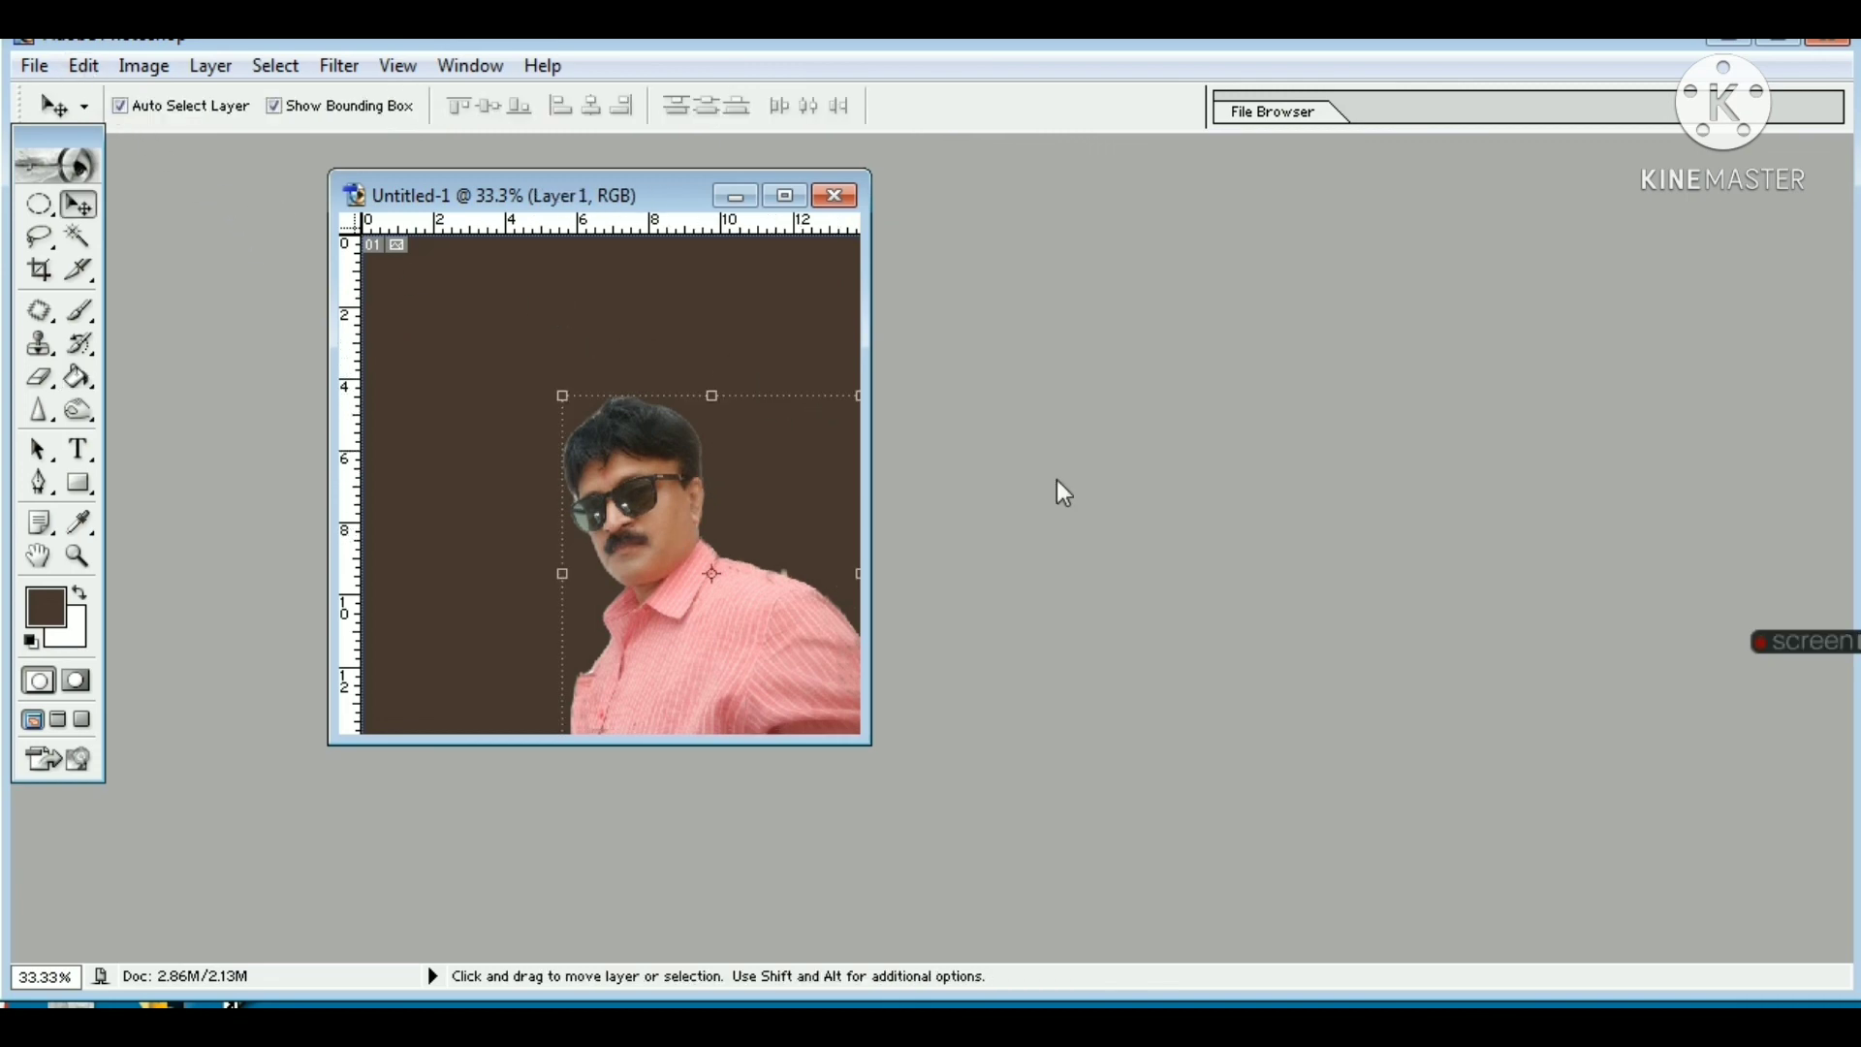